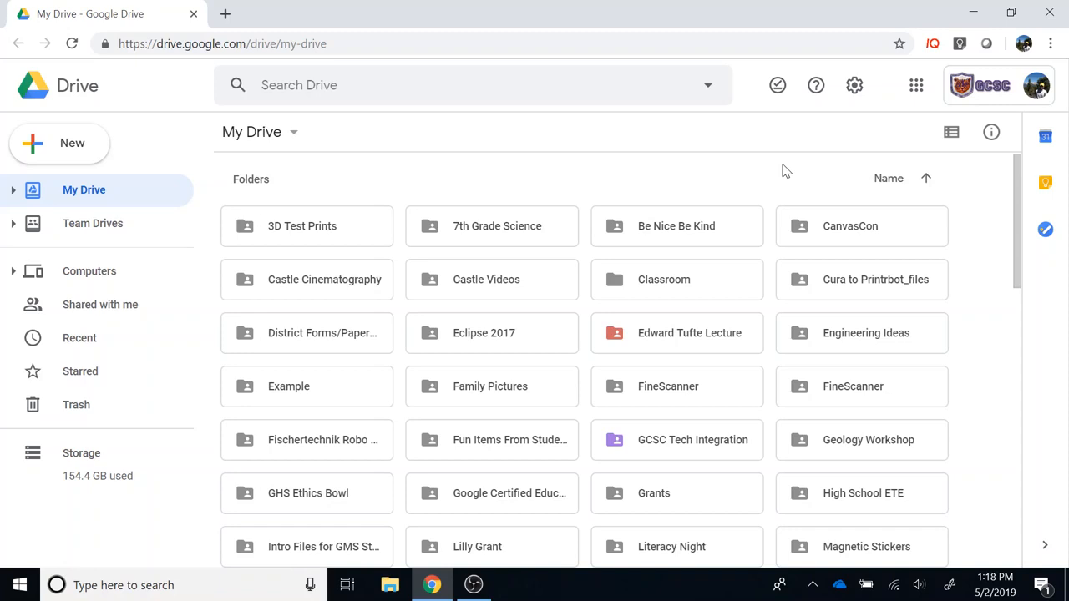
Create a new folder named "To Be Saved to Personal Drive" in My Drive
click(71, 144)
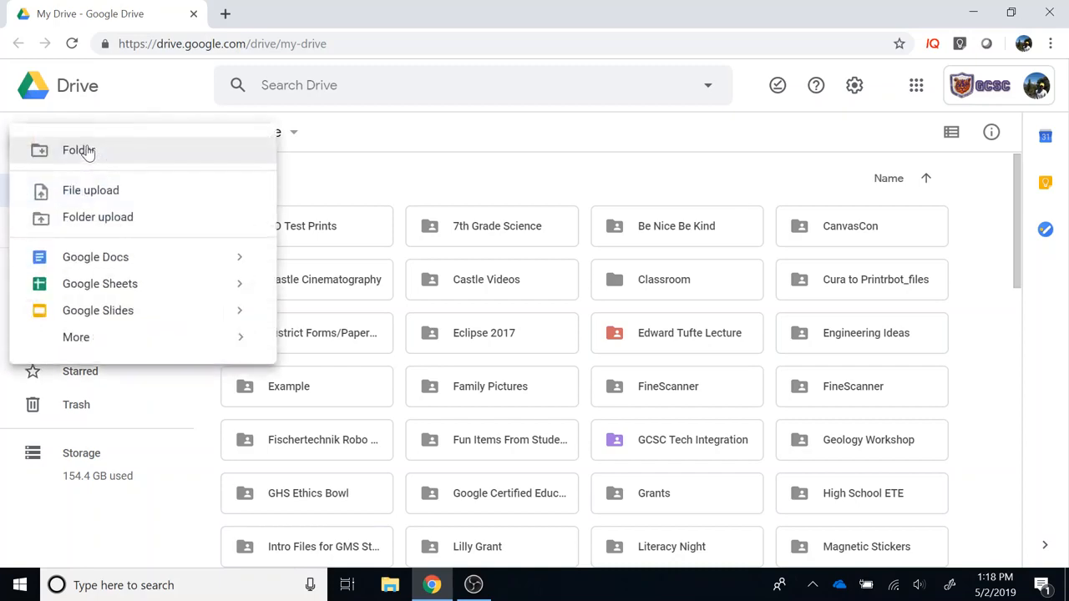
click(88, 151)
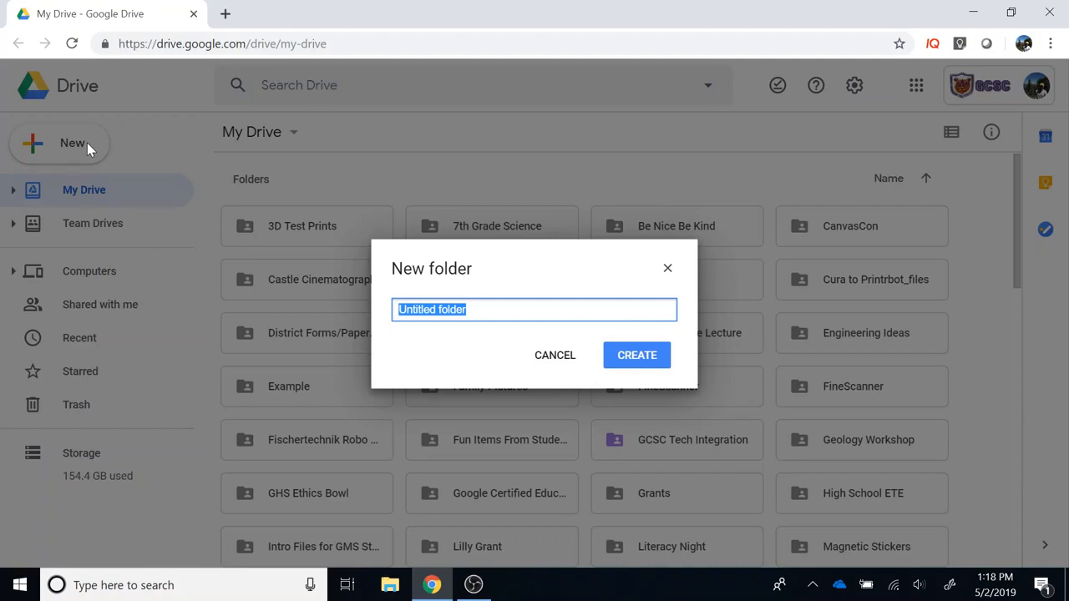
text(To )
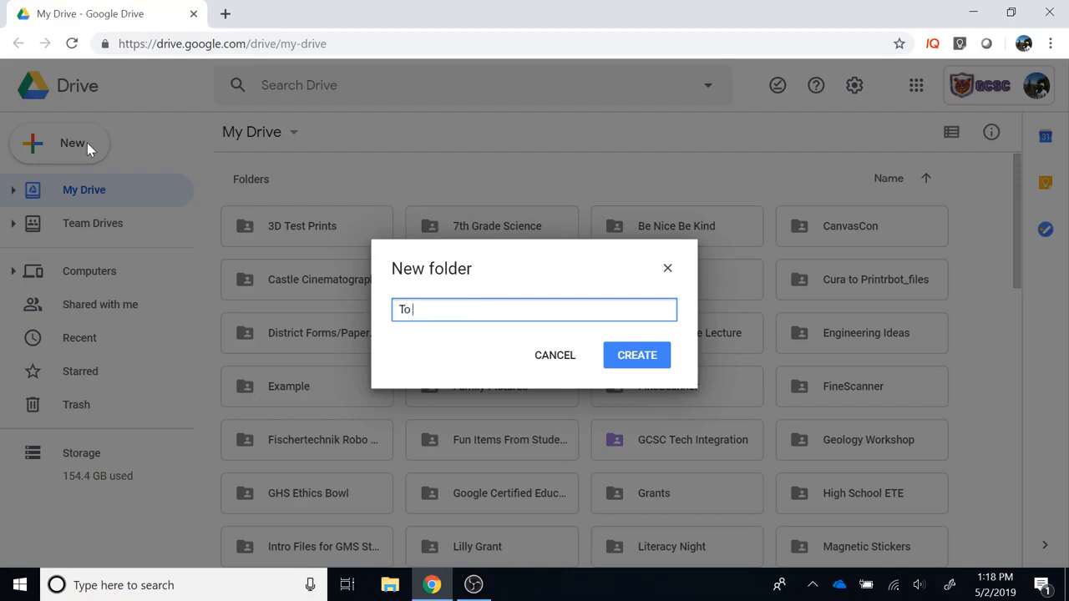
text(Be Saved to Personal Drive)
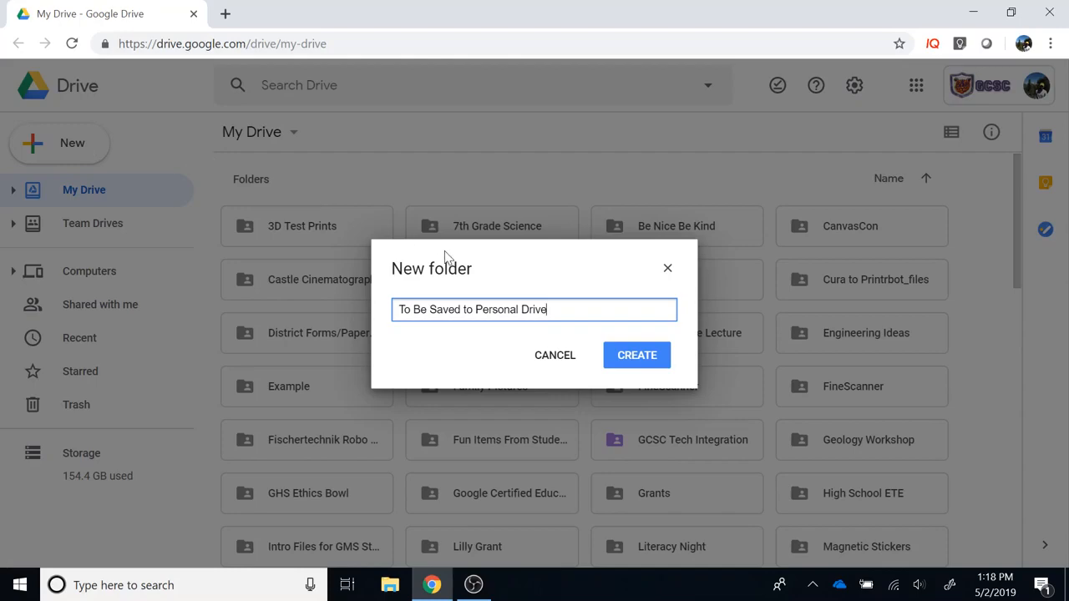
click(625, 361)
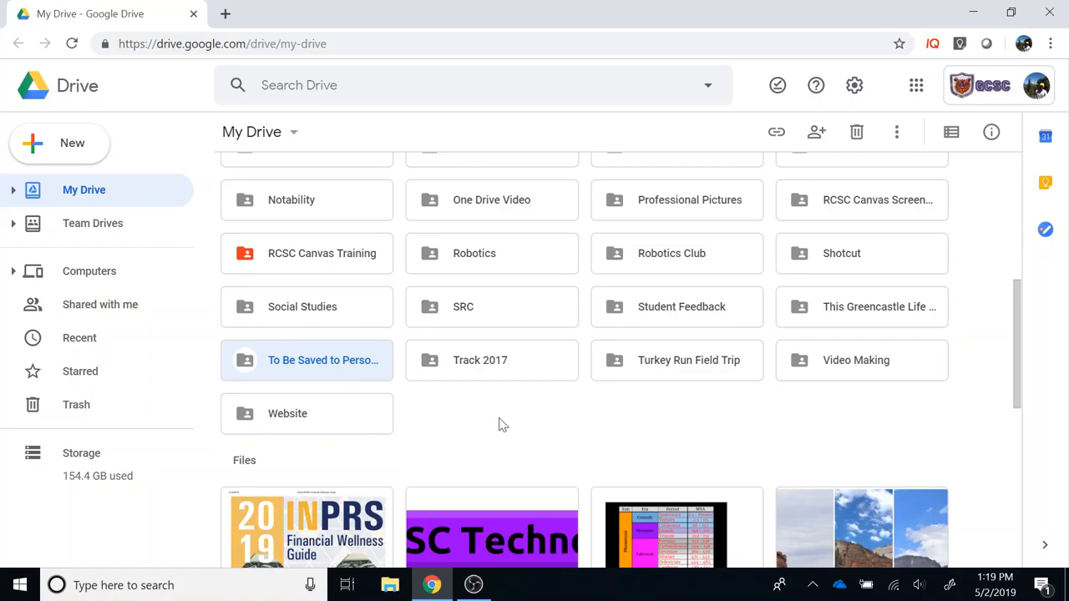
Look through the My Drive folders in list layout and return to the grid layout
click(950, 135)
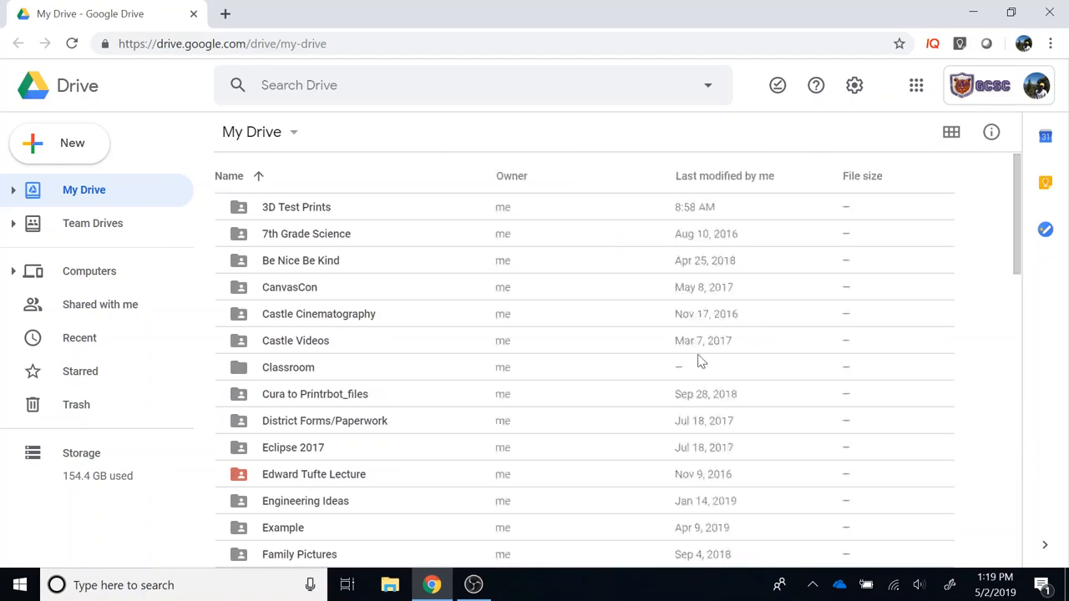
scroll(700, 361, down, 6)
scroll(699, 361, down, 3)
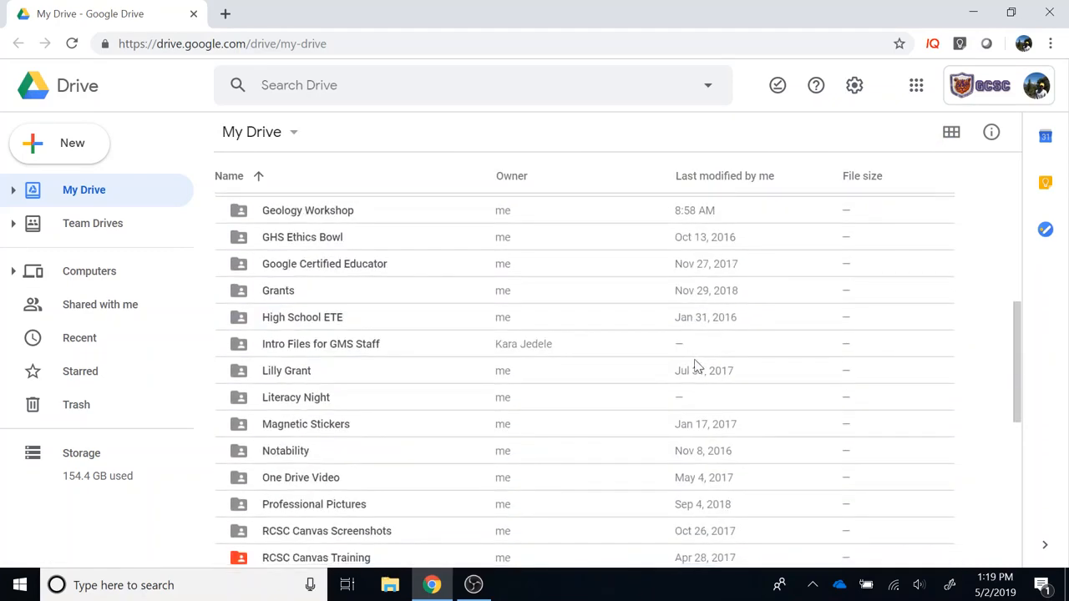
scroll(798, 329, down, 2)
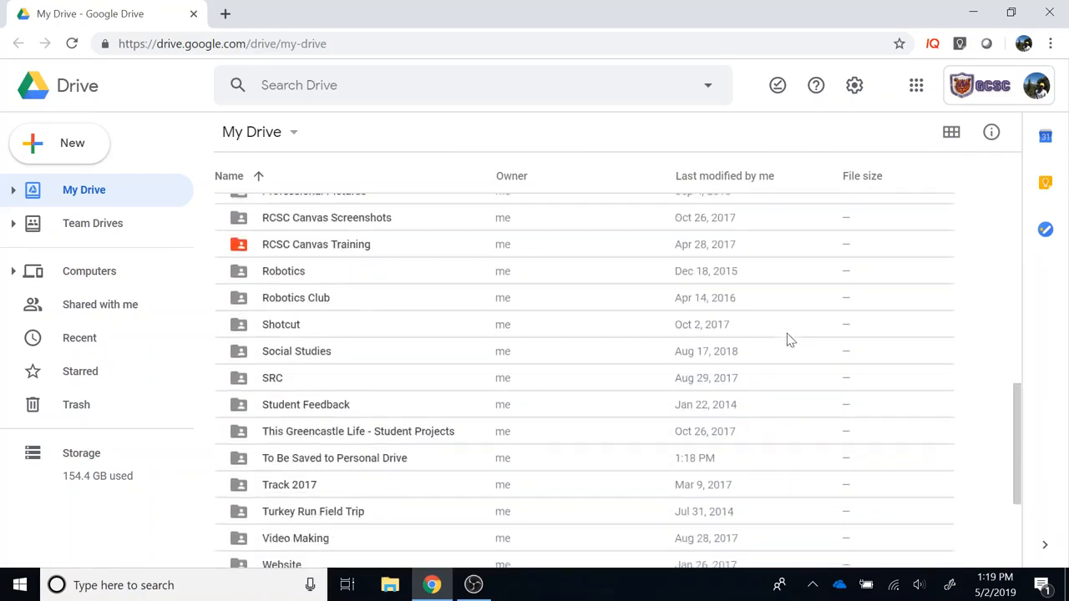
click(945, 144)
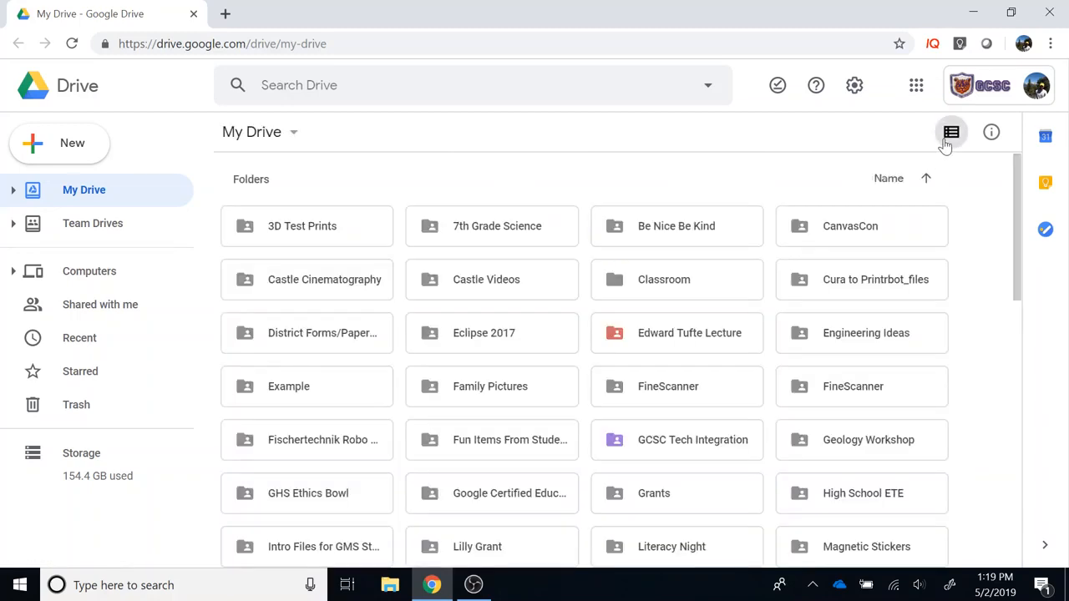
Move the GCSC Technology file into the "To Be Saved to Personal Drive" folder and accept sharing the item
scroll(937, 240, down, 4)
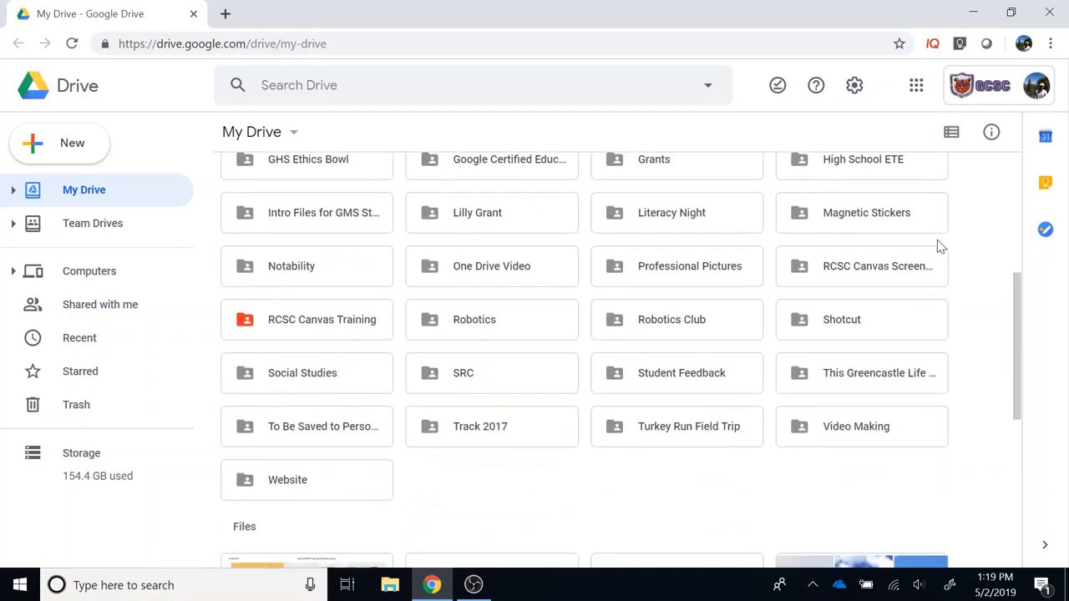
click(258, 429)
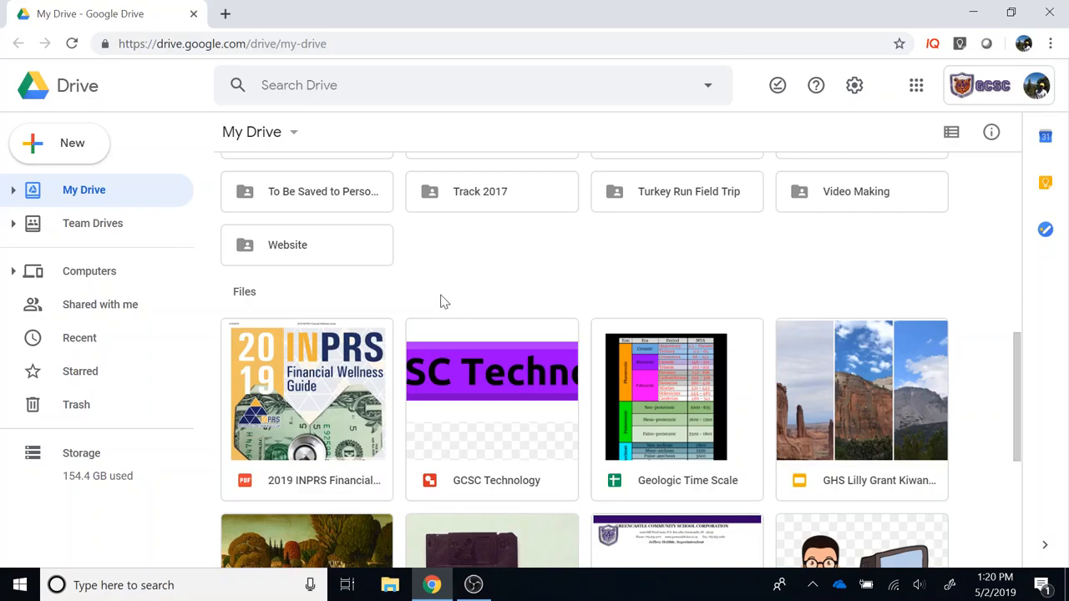
click(489, 382)
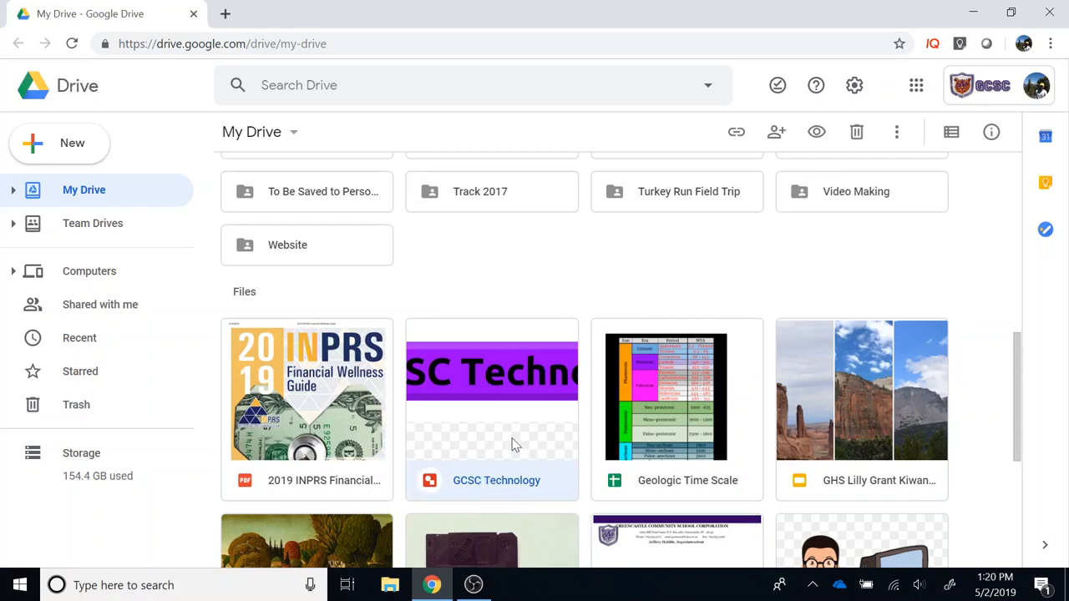
drag(515, 445, 335, 256)
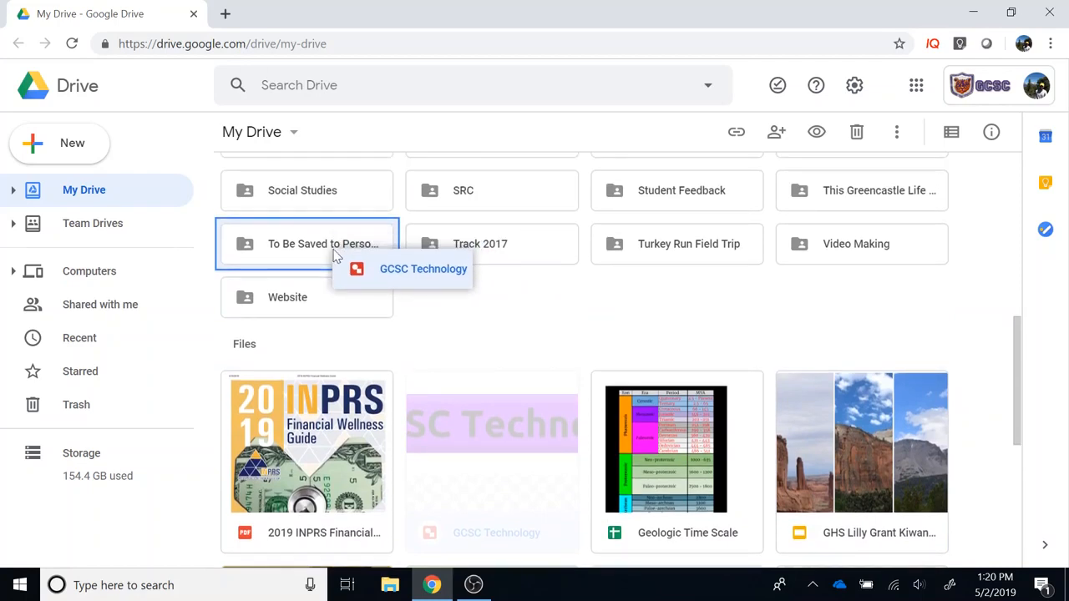
drag(335, 256, 334, 255)
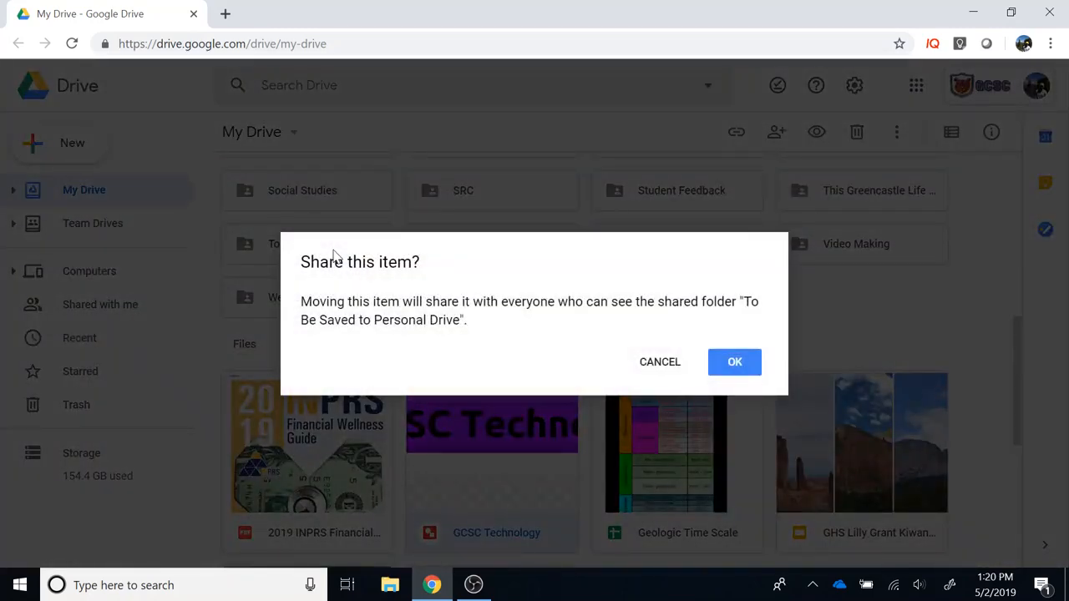
click(726, 371)
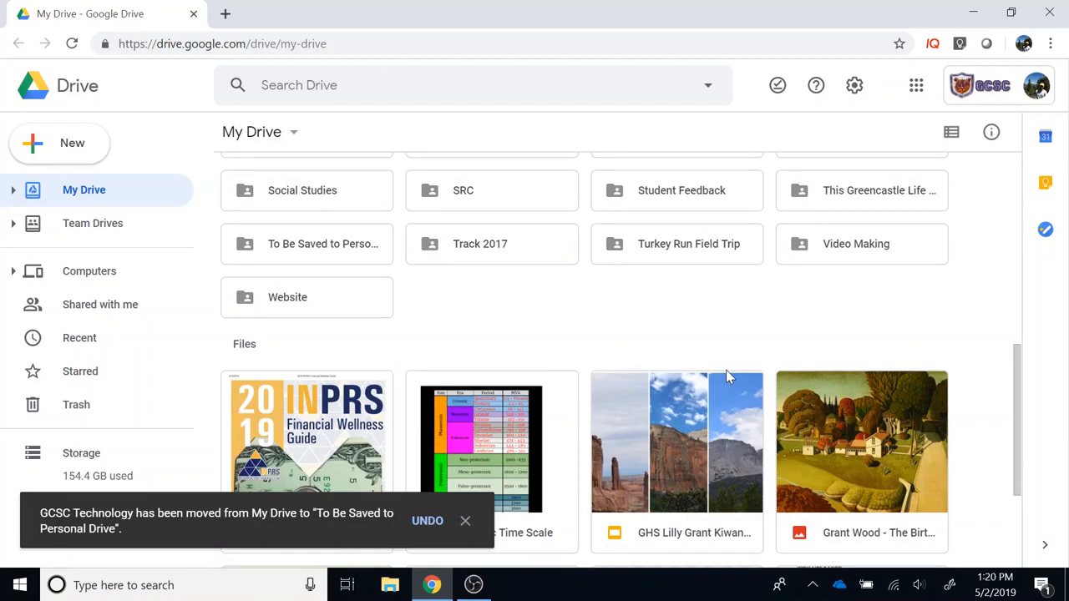
Select the 2019 INPRS Financial PDF, Geologic Time Scale and GHS Lilly Grant files individually as one multiple selection
click(452, 497)
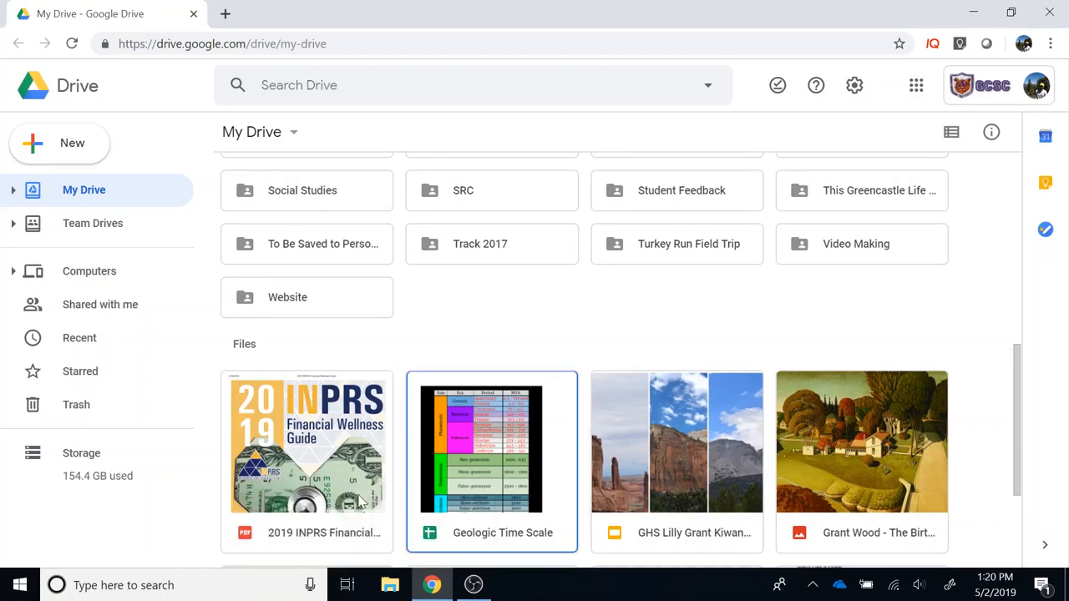
click(361, 501)
ctrl+click(465, 506)
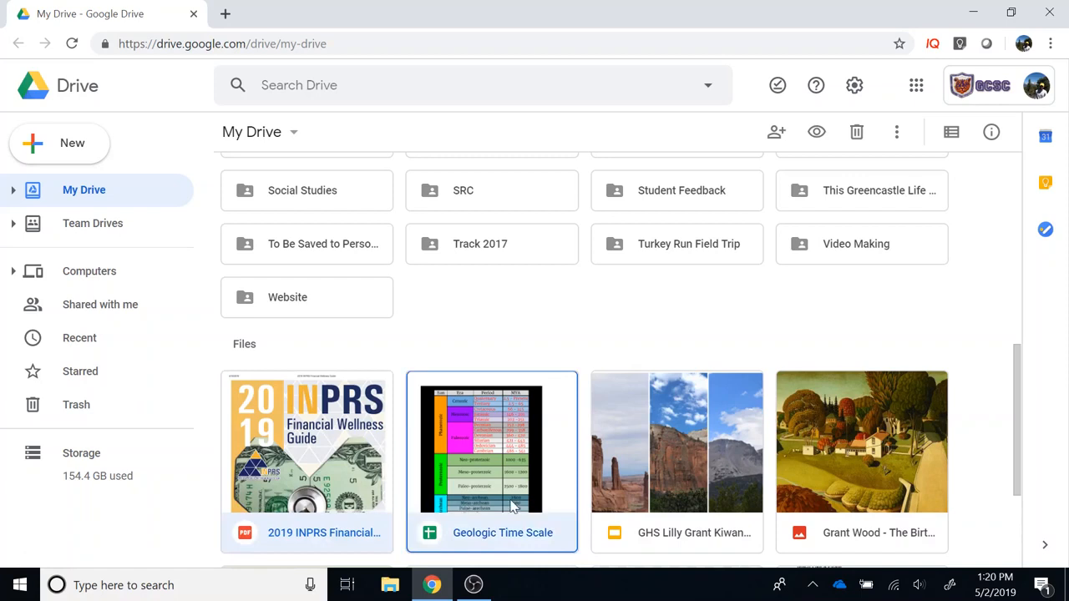
click(700, 505)
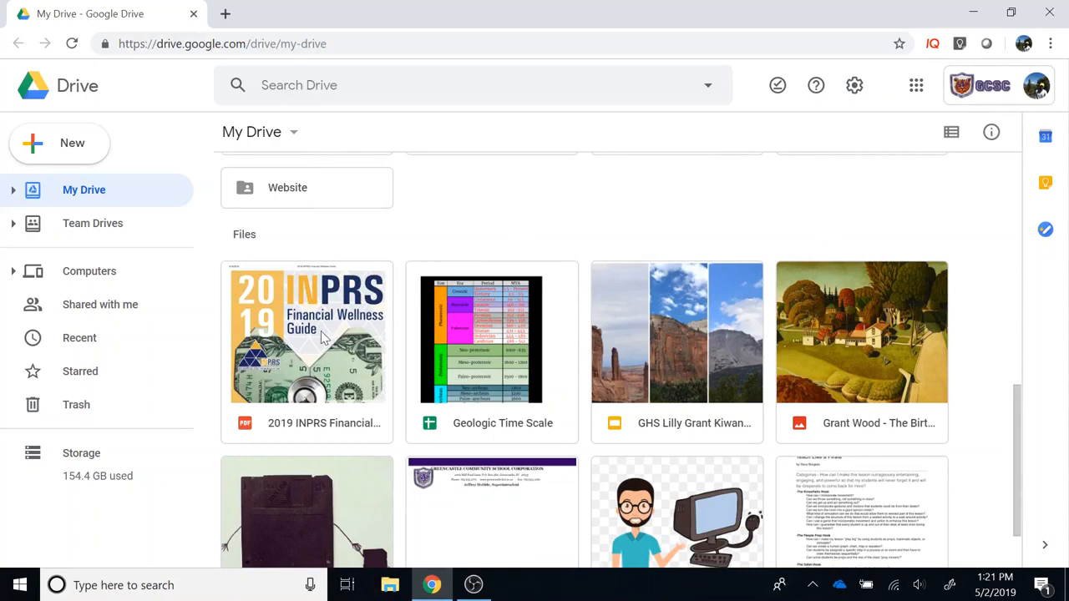
Move all files from the 2019 INPRS Financial PDF through Teach Like a Pirate into "To Be Saved to Personal Drive", accepting the sharing
click(324, 337)
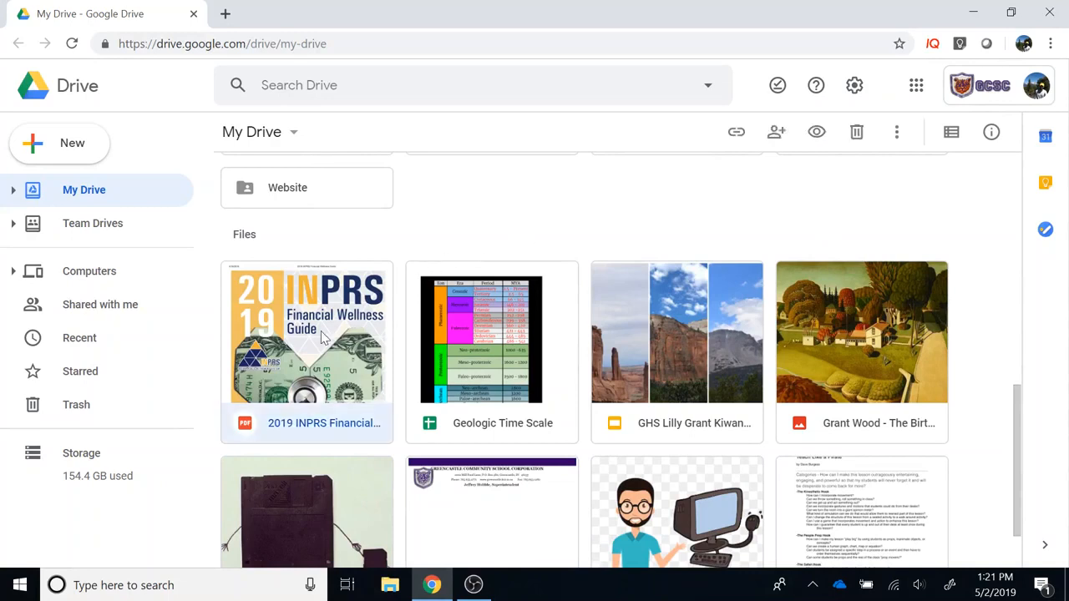
scroll(738, 399, down, 1)
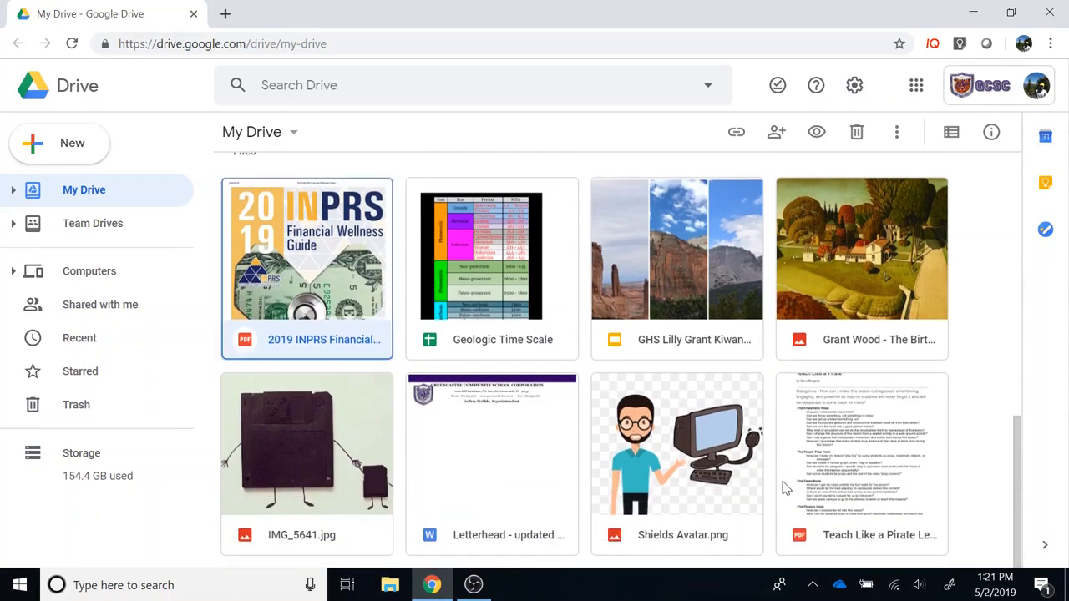
click(892, 487)
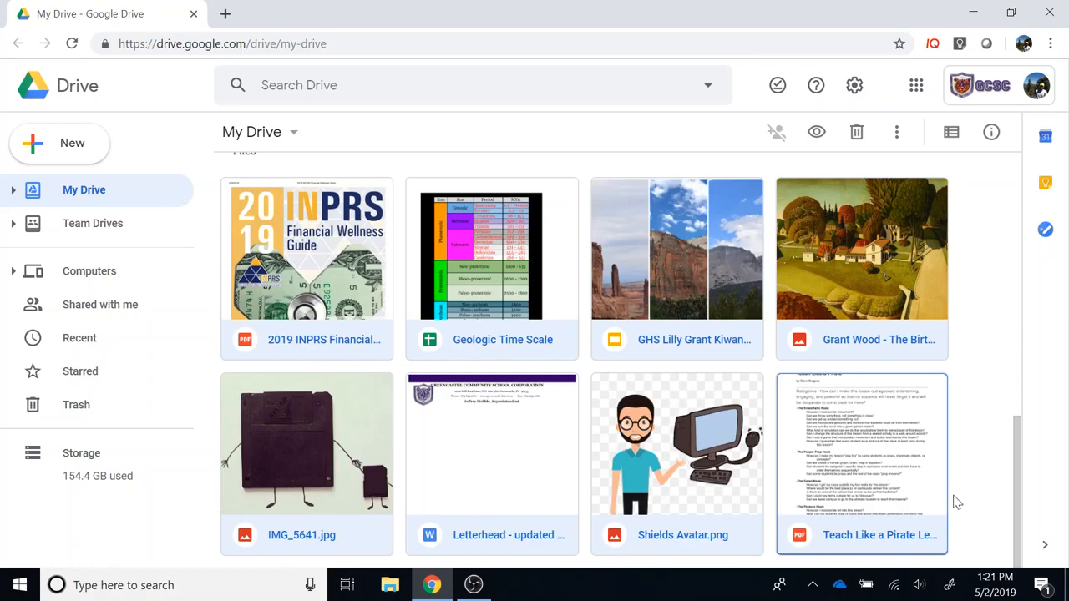
scroll(957, 502, up, 4)
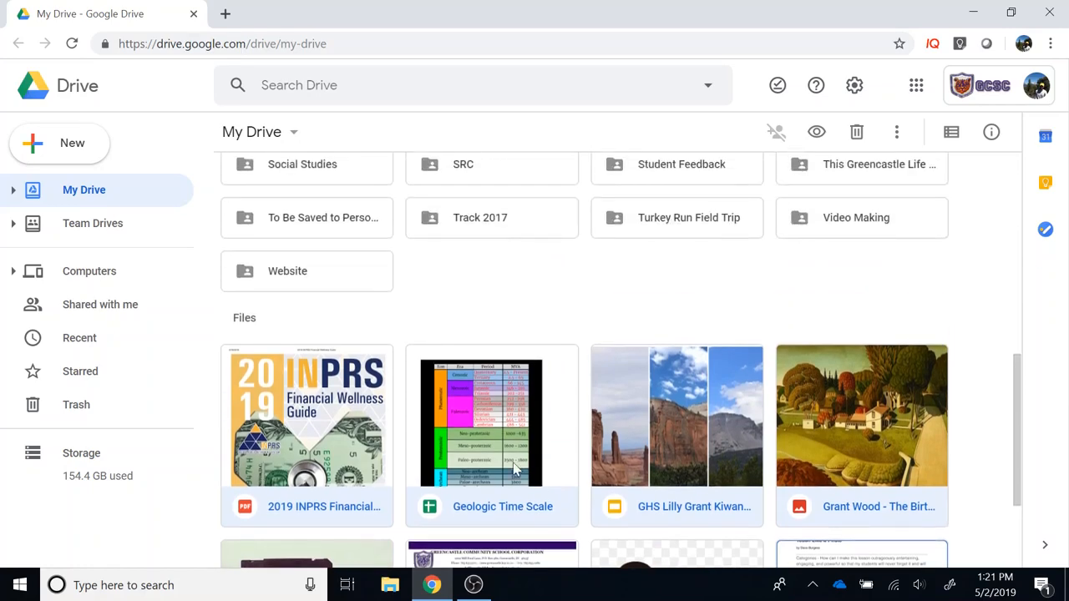
drag(515, 471, 328, 260)
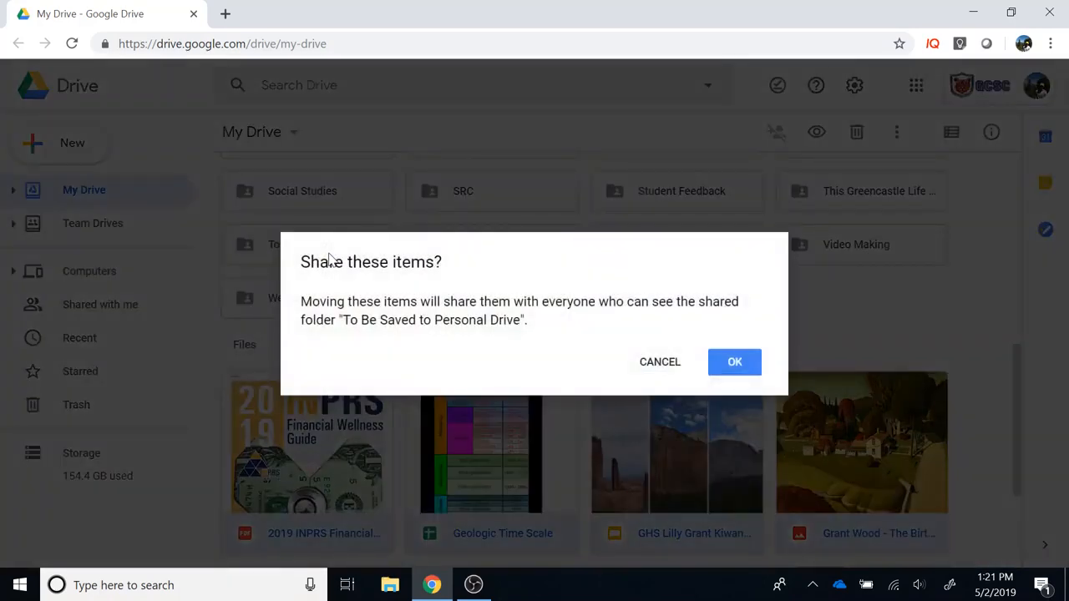
click(732, 368)
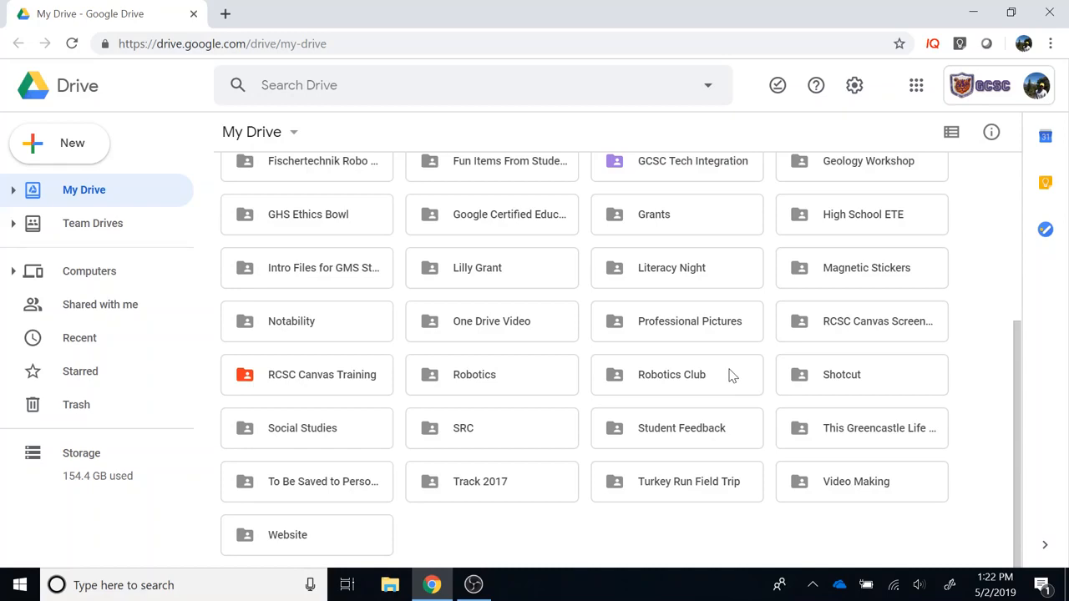
Share the "To Be Saved to Personal Drive" folder with the personal Gmail address as "Can organize, add, & edit", approving sharing outside the organization
click(318, 494)
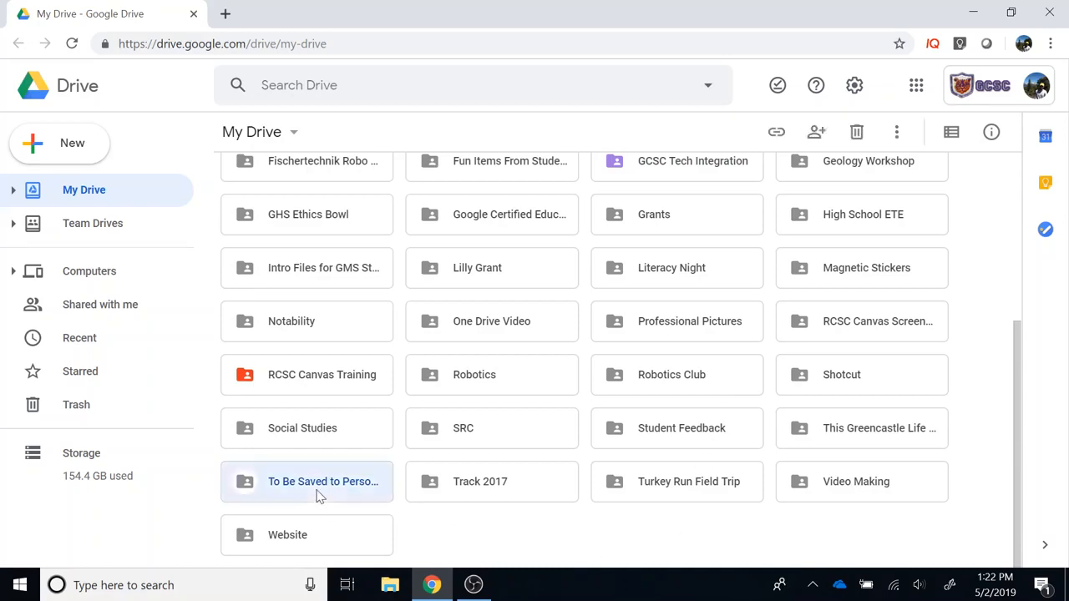
click(822, 133)
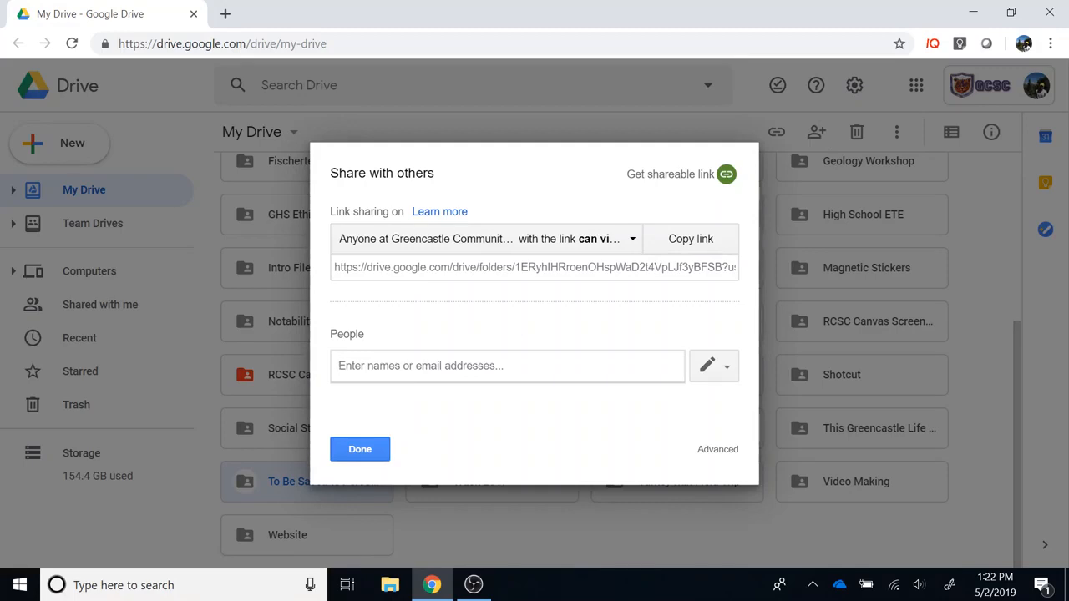
text(gcsc)
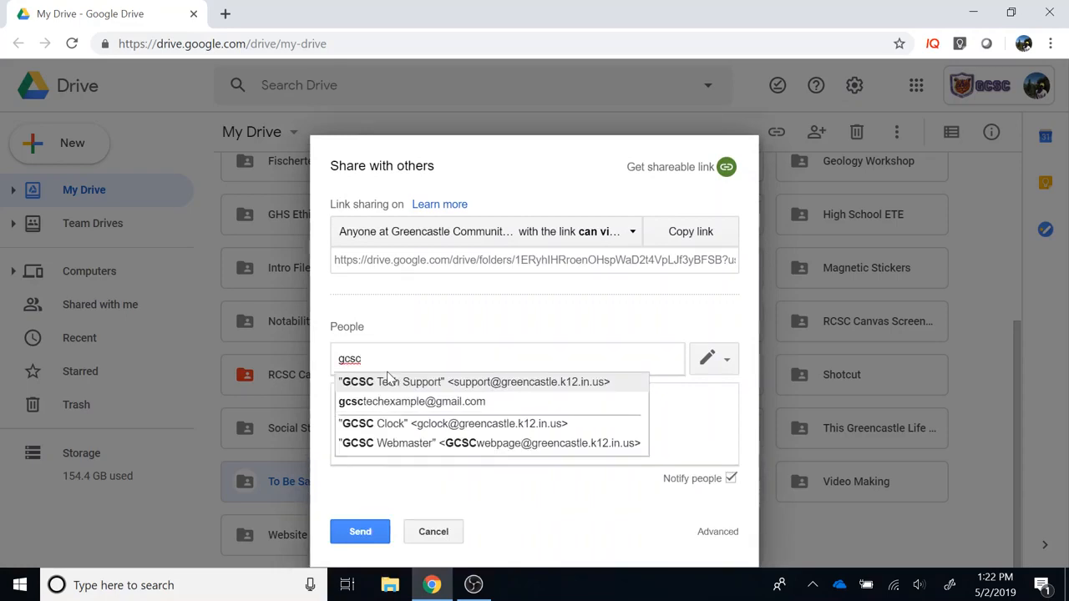
click(382, 402)
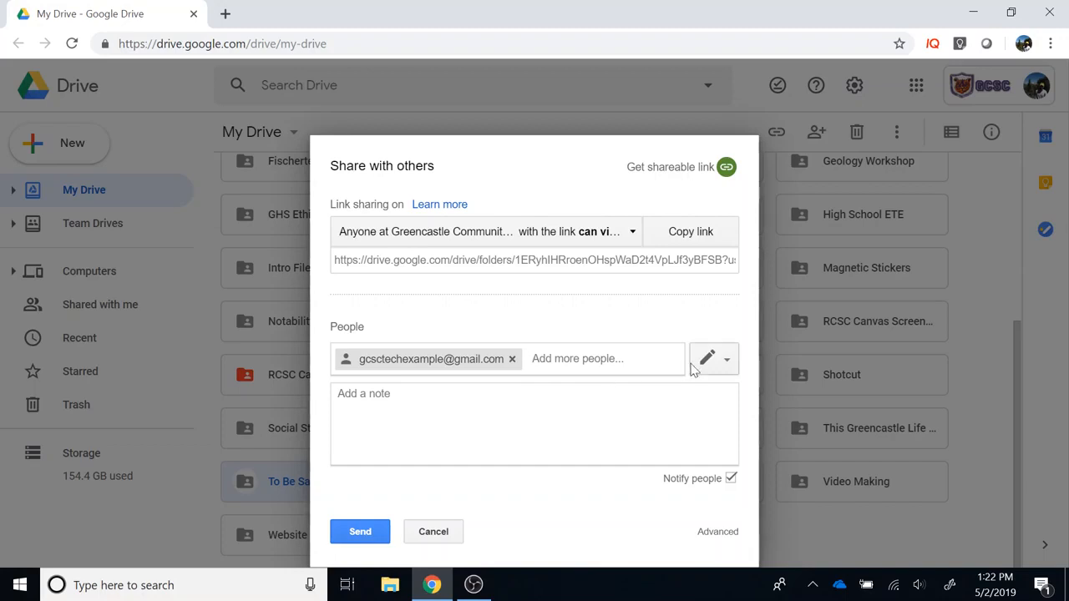
click(718, 368)
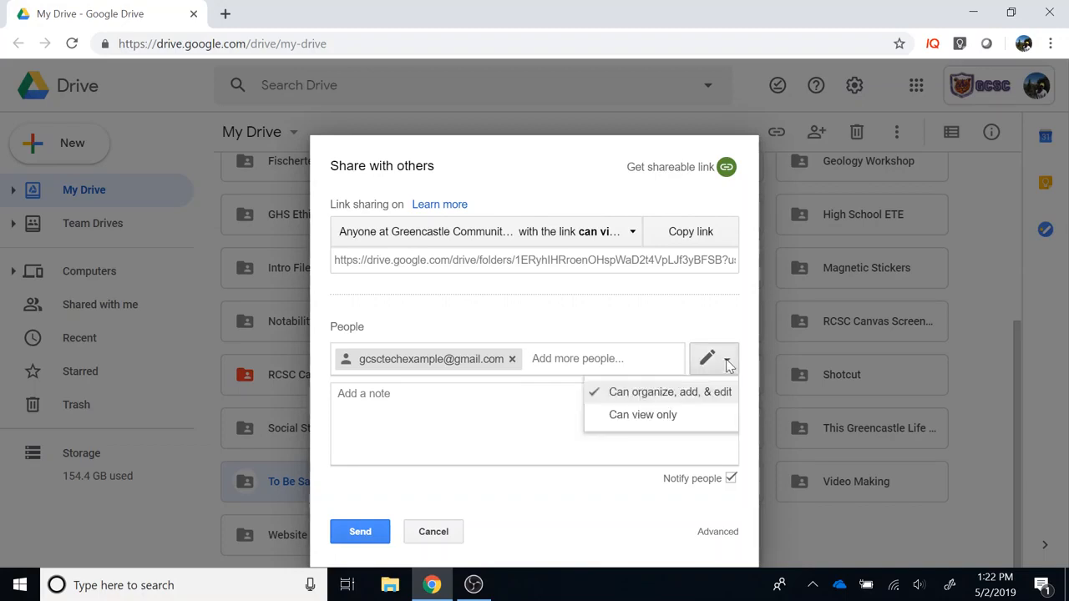
click(716, 402)
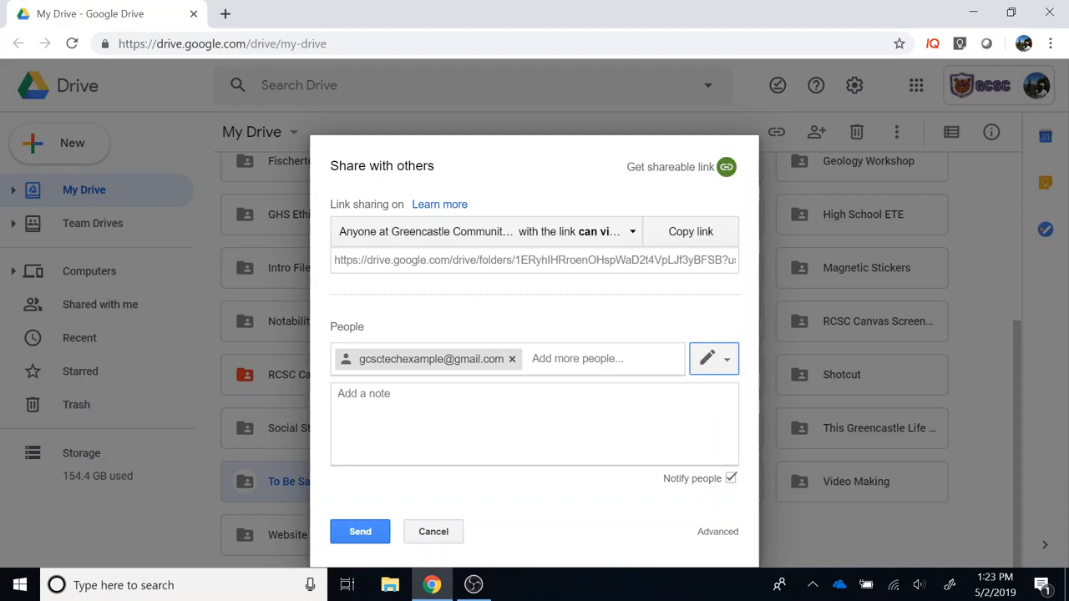
click(347, 526)
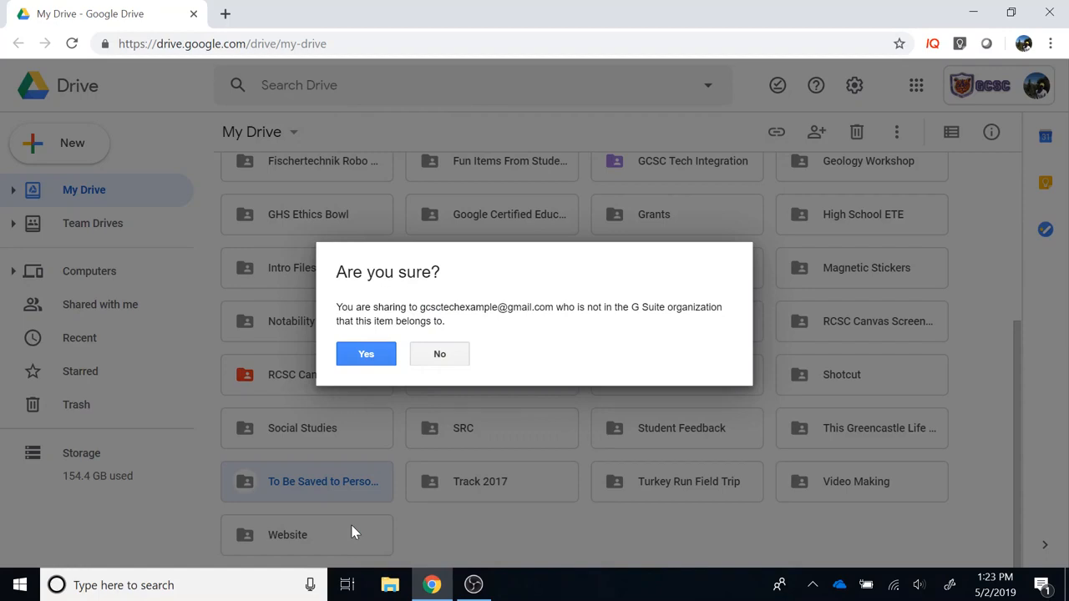
click(367, 357)
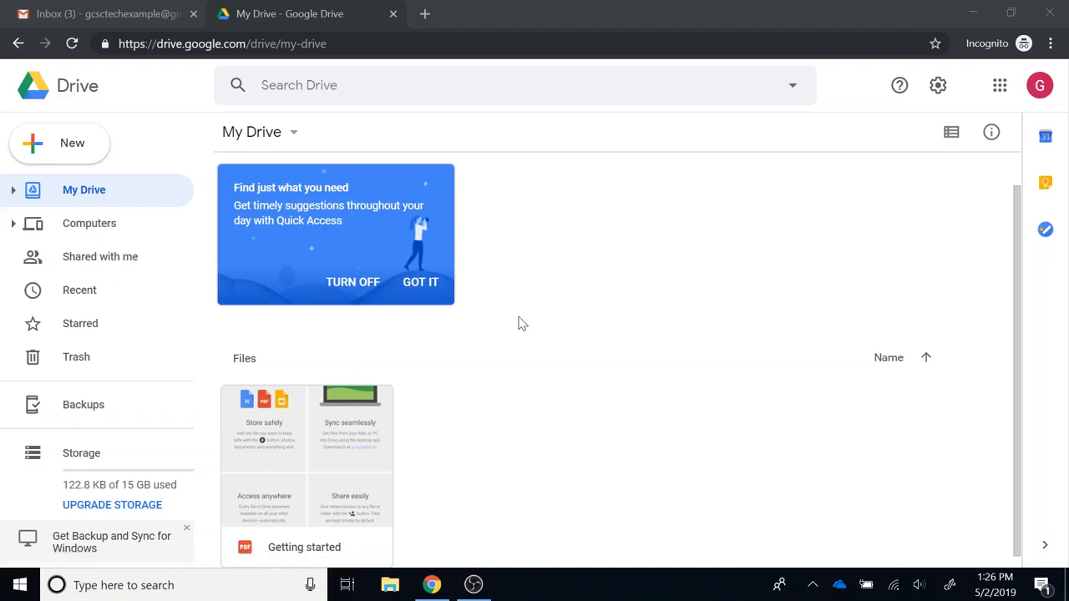
In the personal account's Drive, open the shared "To Be Saved to Personal Drive" folder and look through its files
click(132, 269)
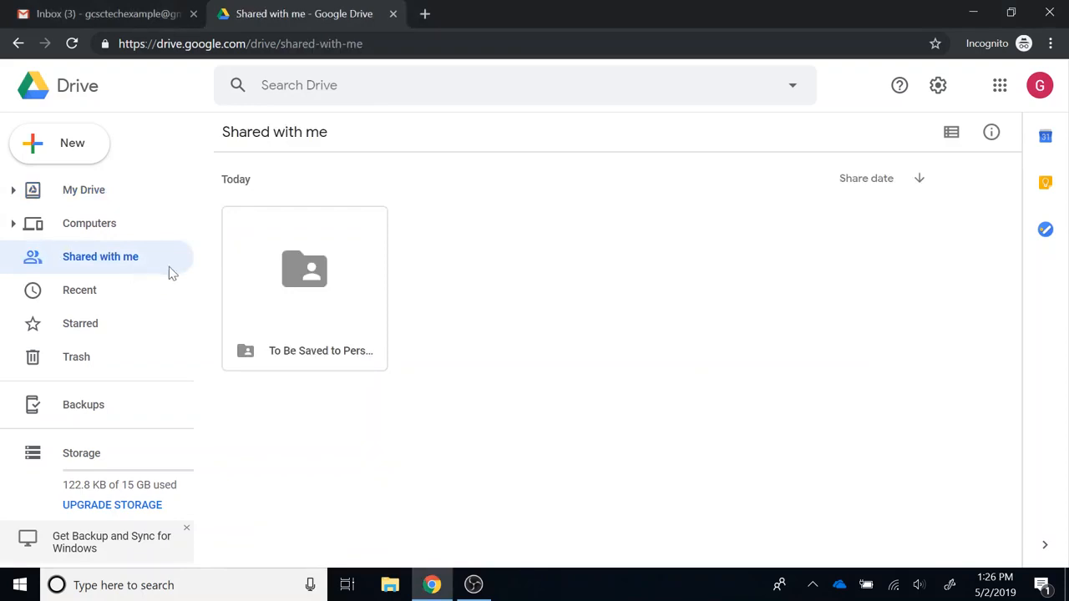
double_click(292, 291)
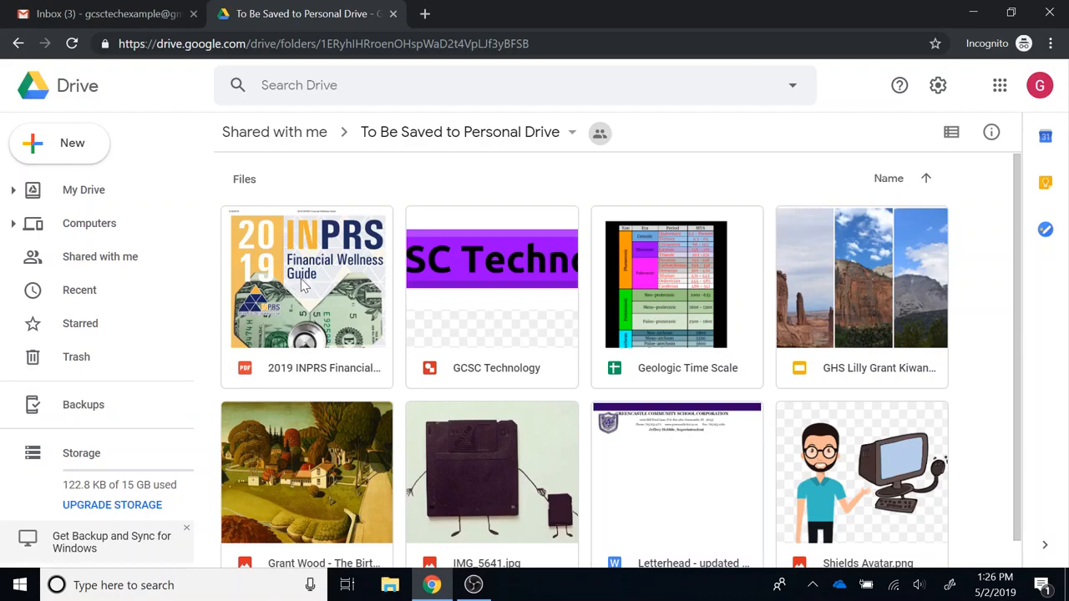
scroll(302, 286, down, 1)
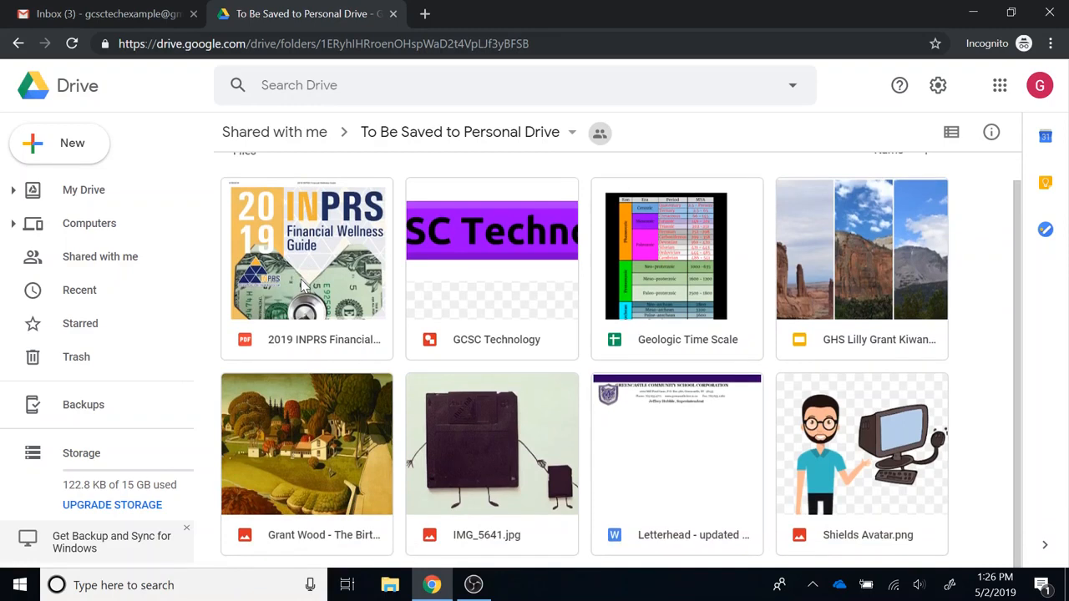
Make copies of all eight files in the shared folder, from the 2019 INPRS Financial PDF through Shields Avatar.png
click(302, 286)
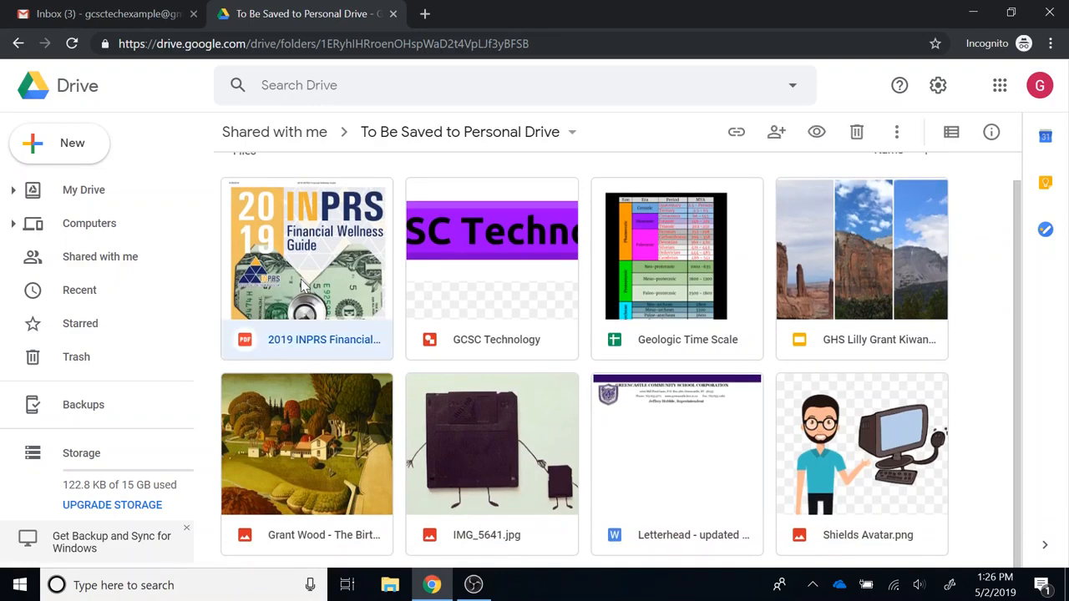
shift+click(846, 509)
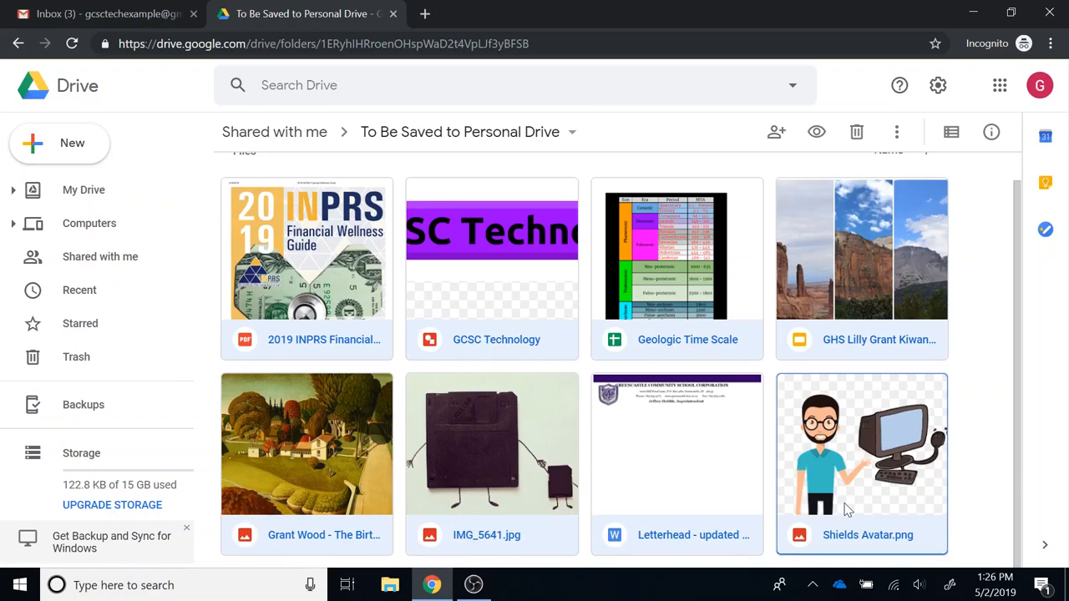
right_click(542, 344)
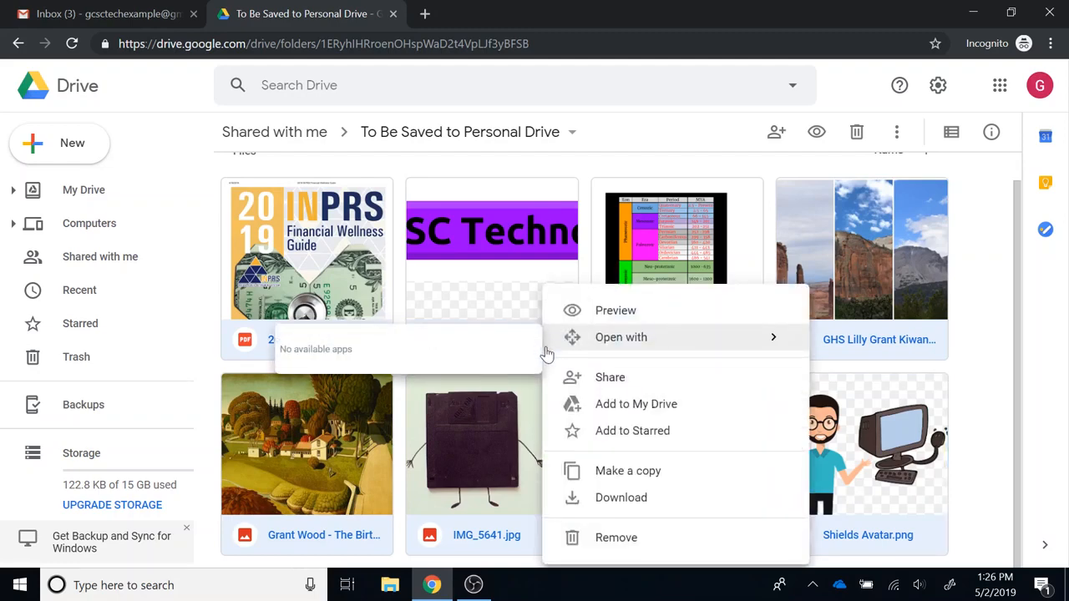
click(607, 472)
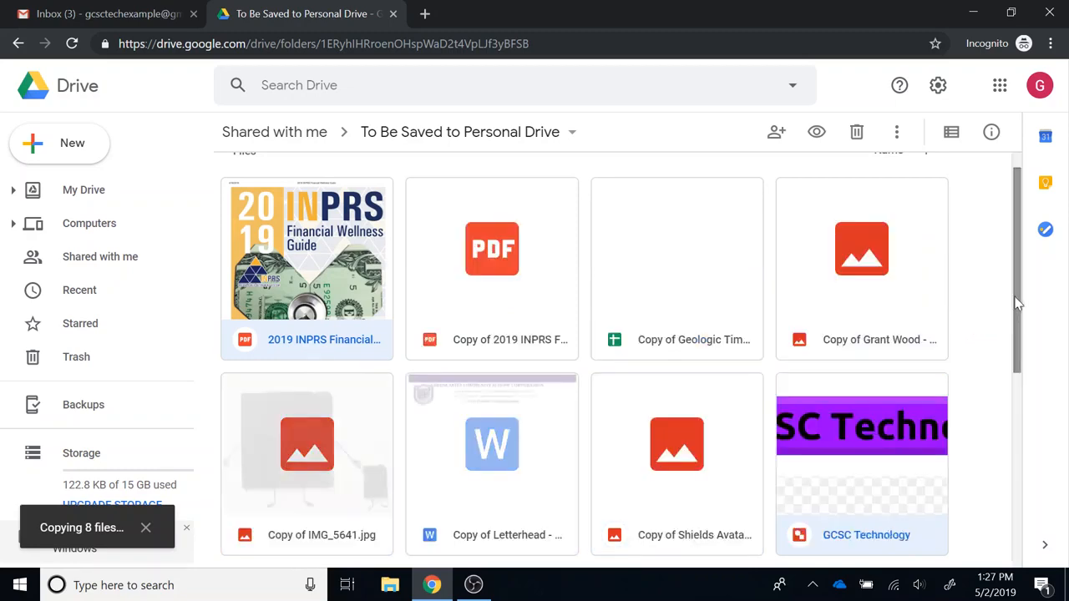
click(991, 334)
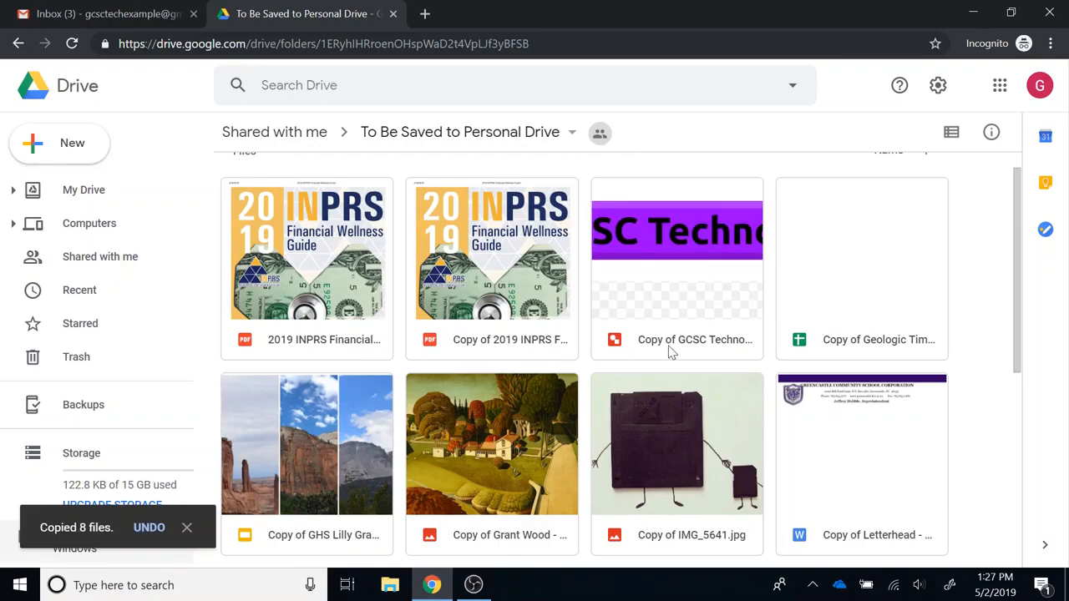
scroll(680, 156, down, 3)
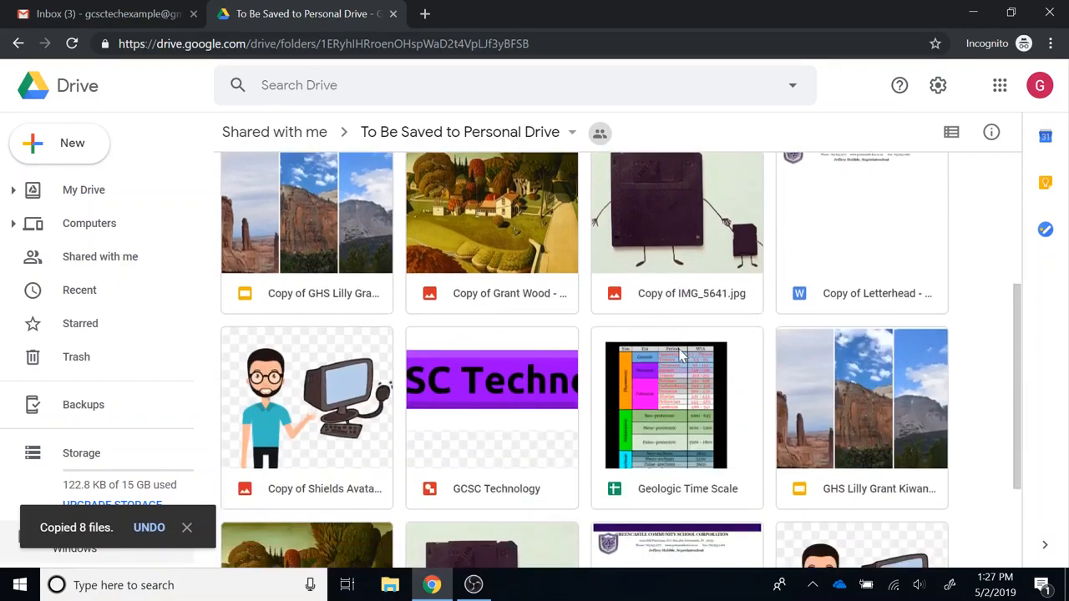
scroll(503, 443, up, 2)
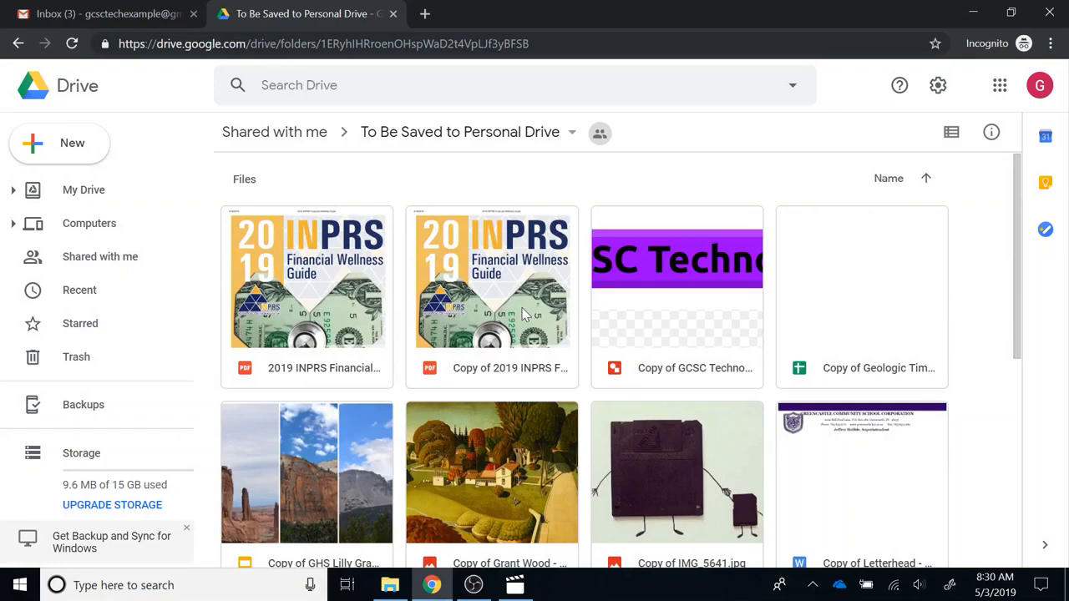
Select all the "Copy of" files except the GHS Lilly Grant copy and add them to My Drive
key(ctrl)
click(525, 313)
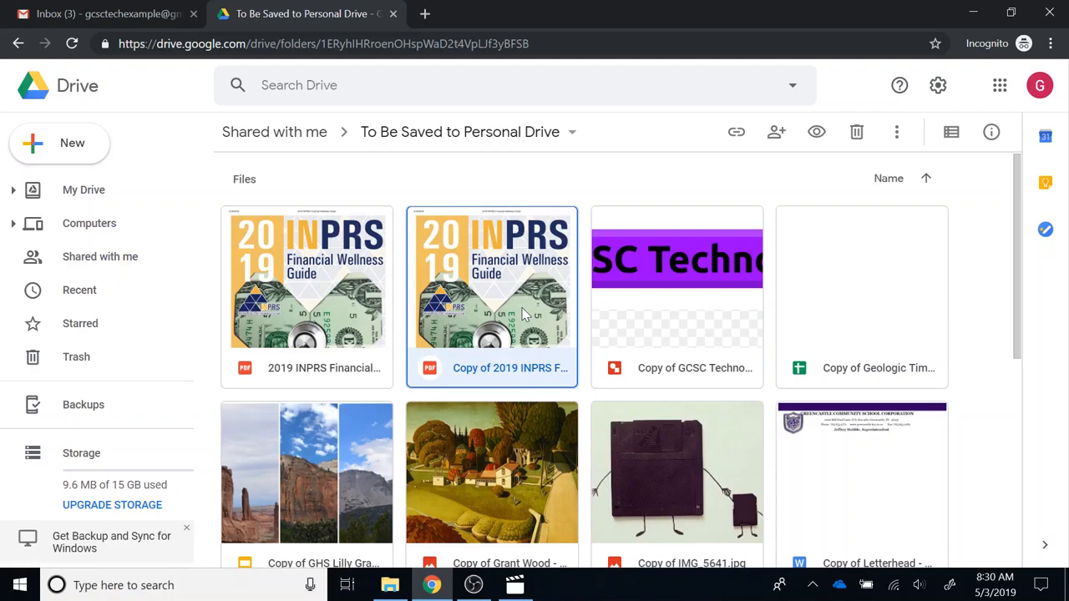
ctrl+click(826, 294)
ctrl+click(718, 322)
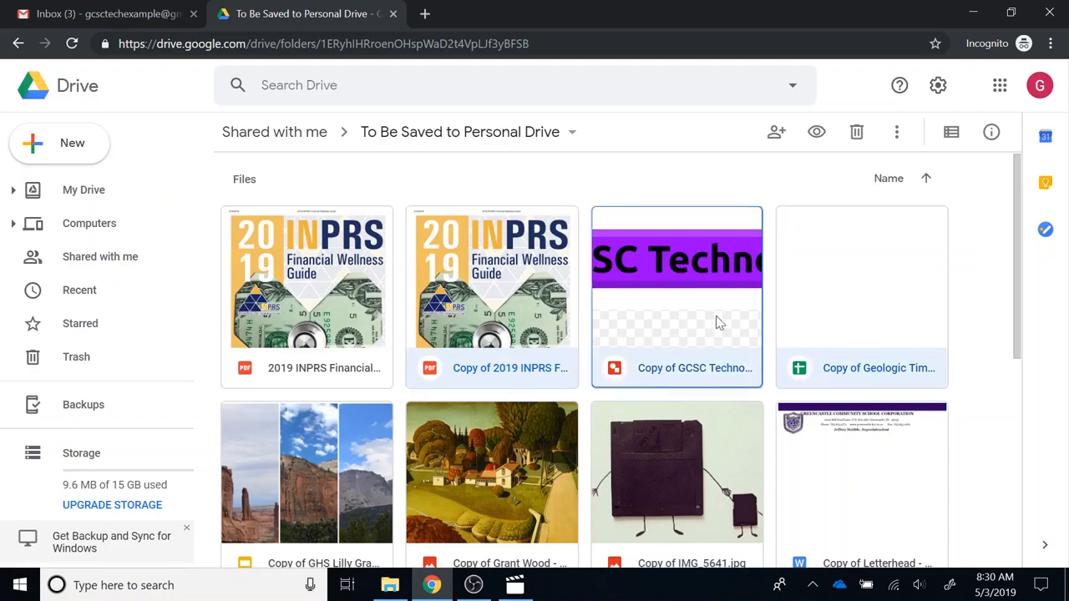
scroll(718, 322, down, 3)
ctrl+click(526, 303)
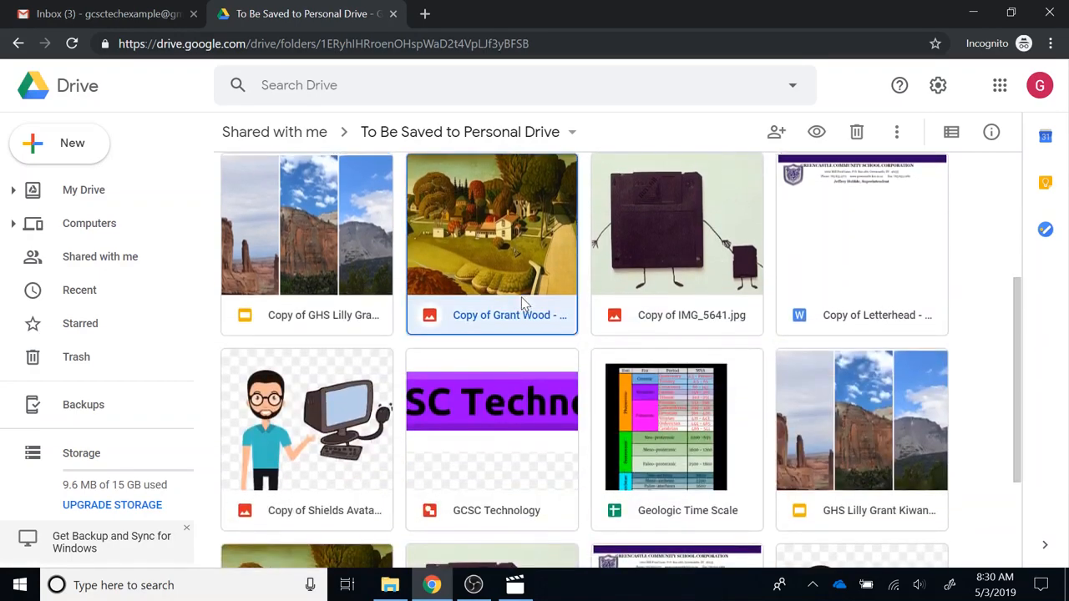
ctrl+click(678, 307)
ctrl+click(839, 309)
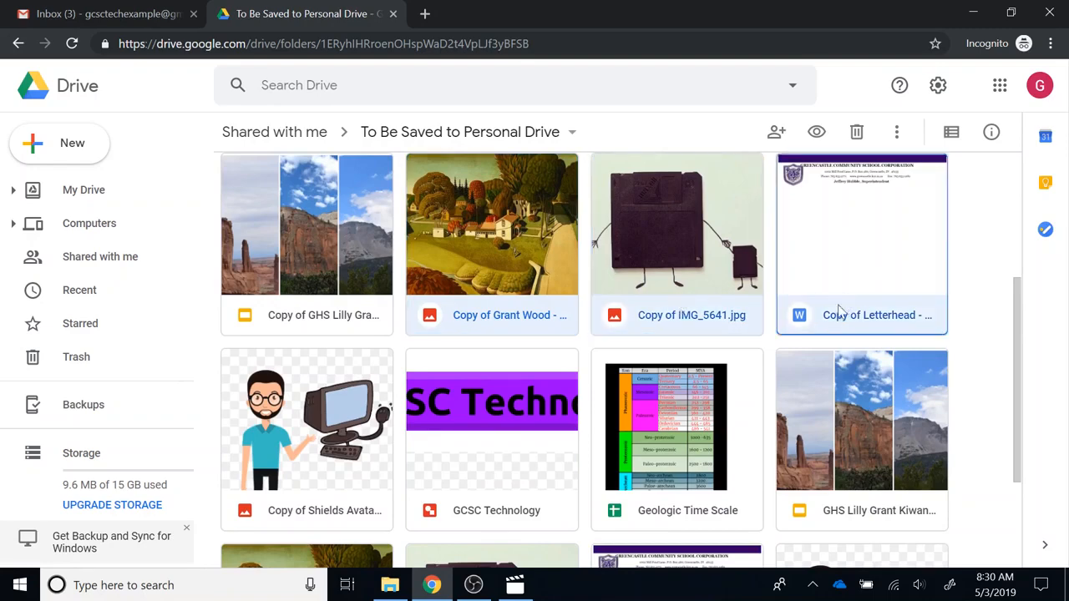
scroll(708, 399, down, 1)
scroll(708, 399, down, 2)
ctrl+click(294, 319)
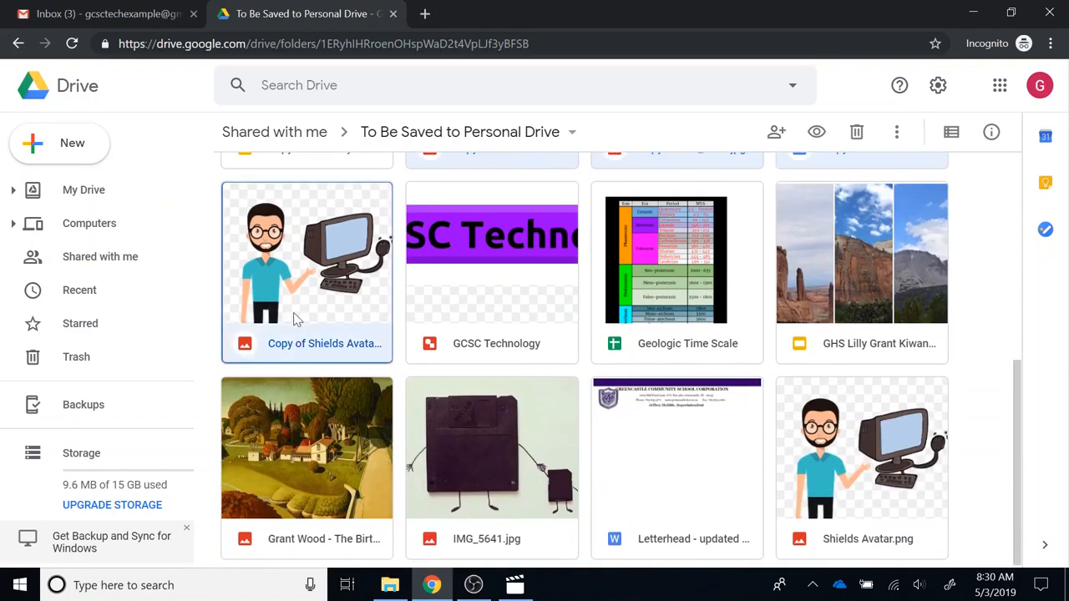
scroll(365, 342, up, 4)
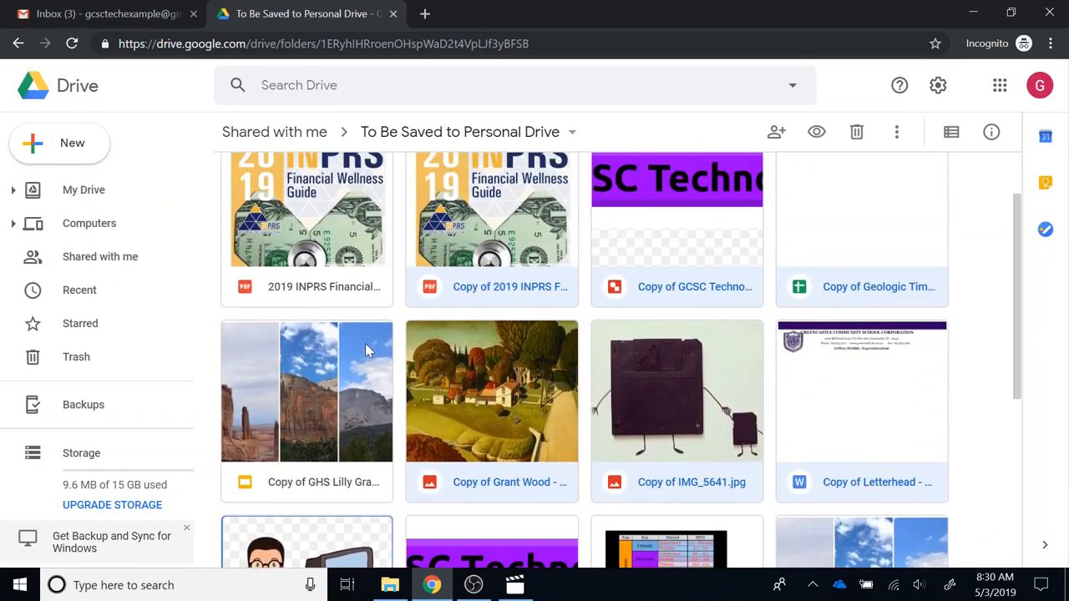
right_click(464, 261)
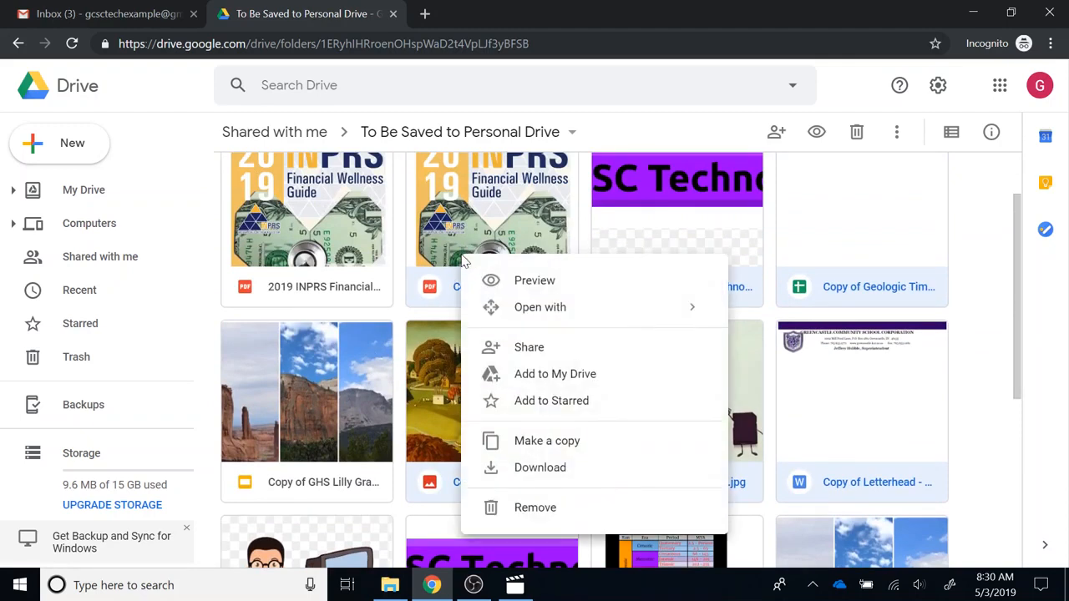
click(522, 376)
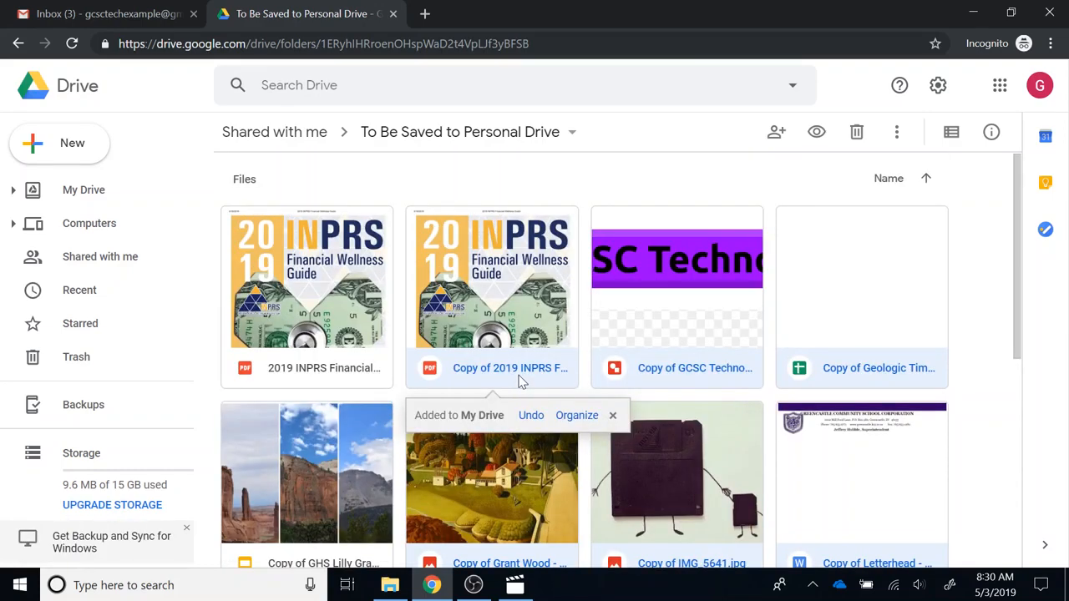
Open My Drive and look through its files for the added copies
click(109, 192)
scroll(540, 346, down, 2)
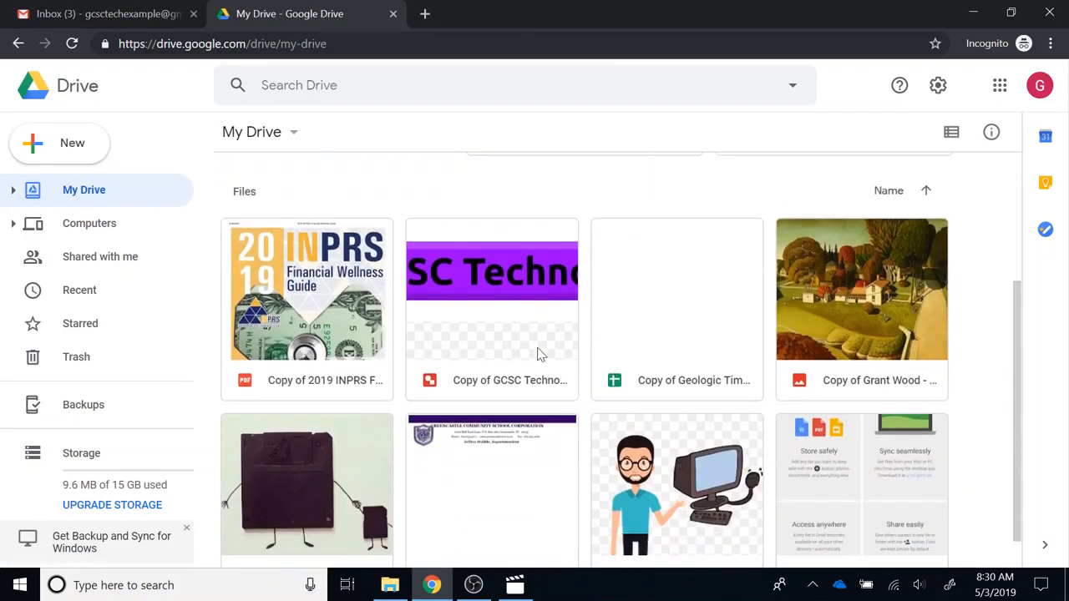
scroll(640, 422, down, 1)
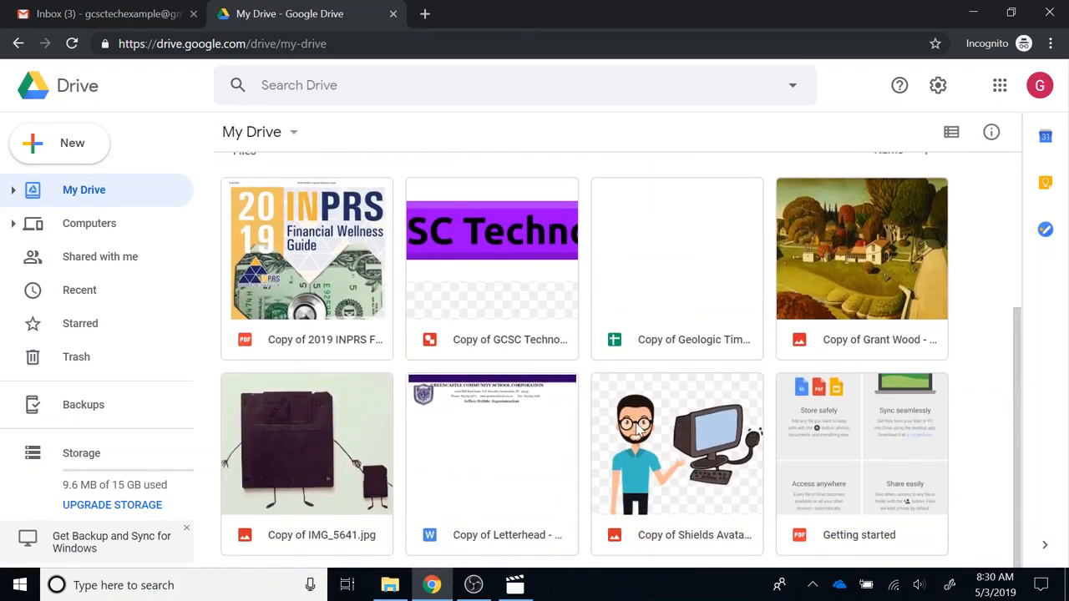